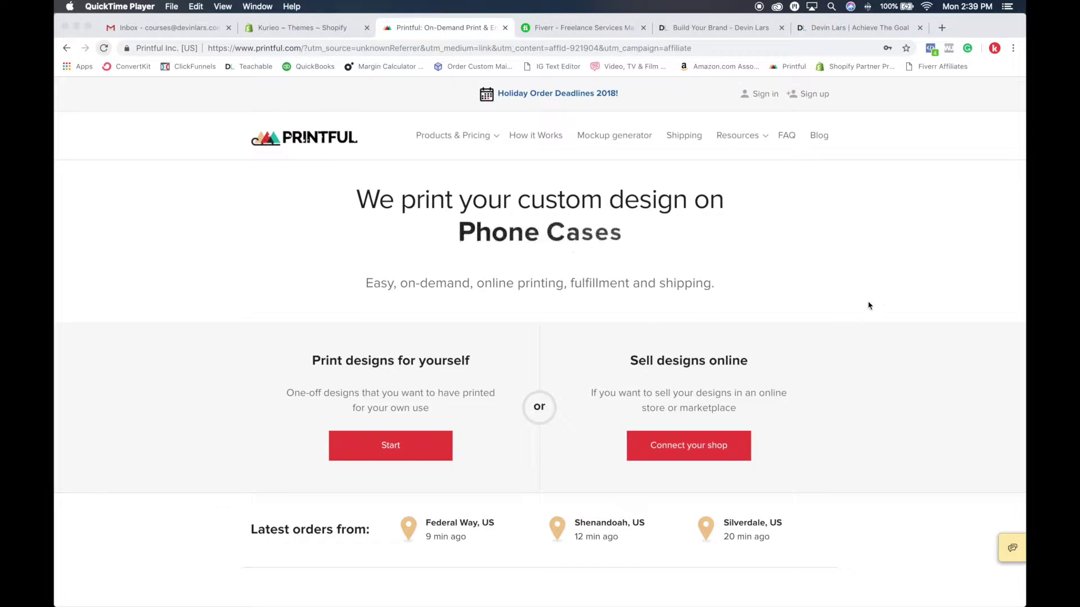
Step: Scroll through the Printful page, then bring up its sign-up form
scroll(865, 305, "down", 5)
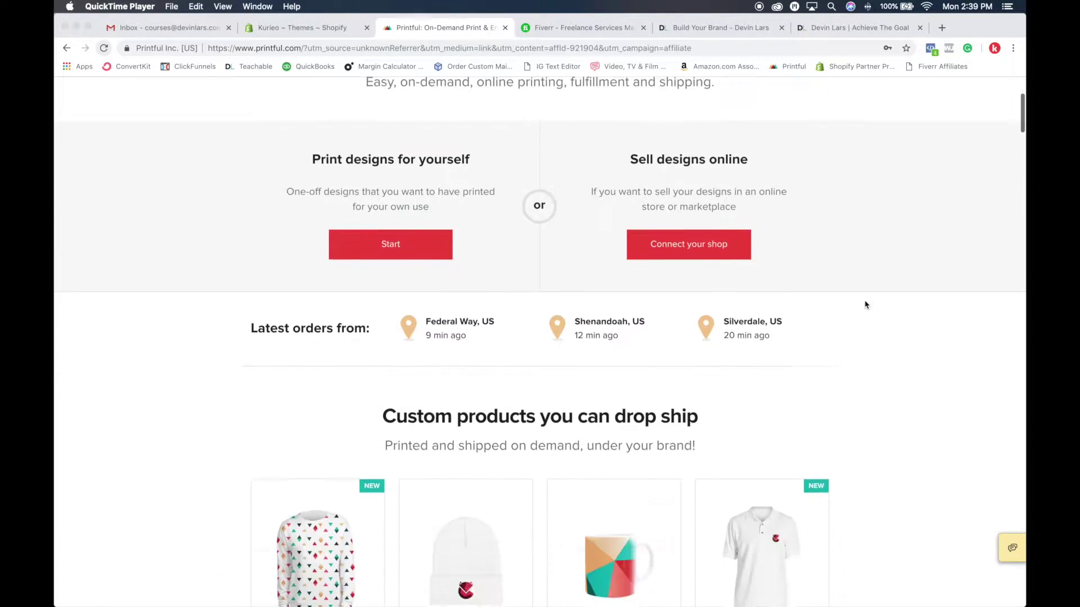
scroll(865, 304, "down", 15)
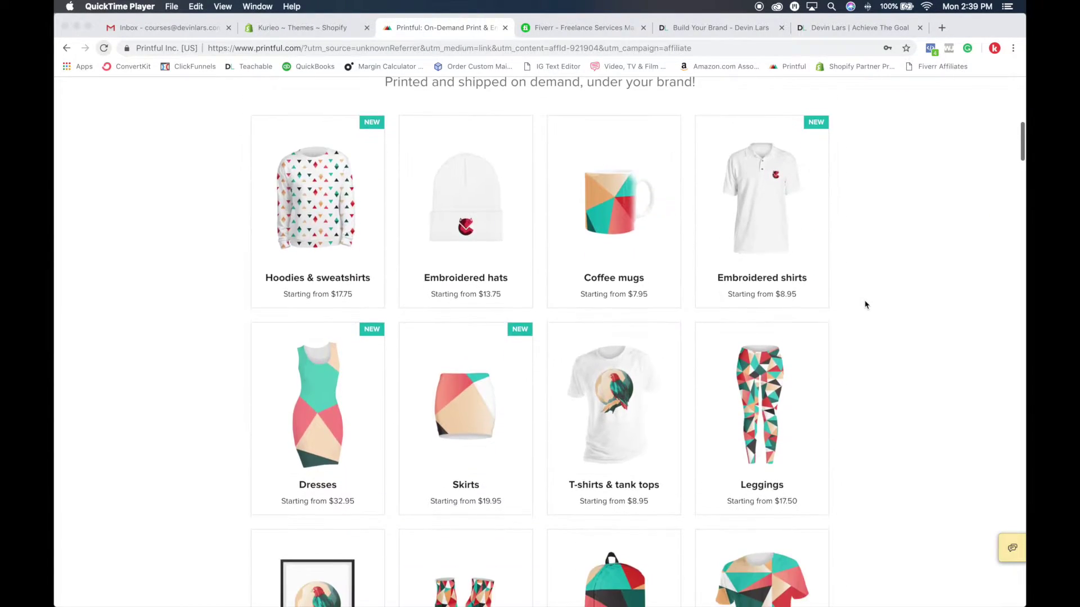
scroll(865, 305, "up", 12)
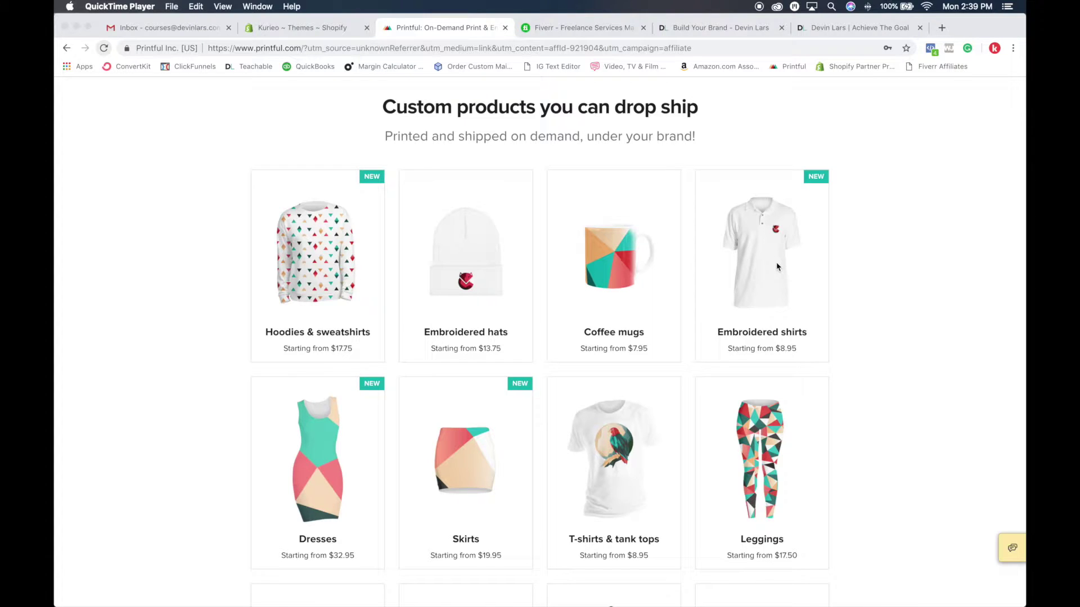
scroll(777, 267, "down", 3)
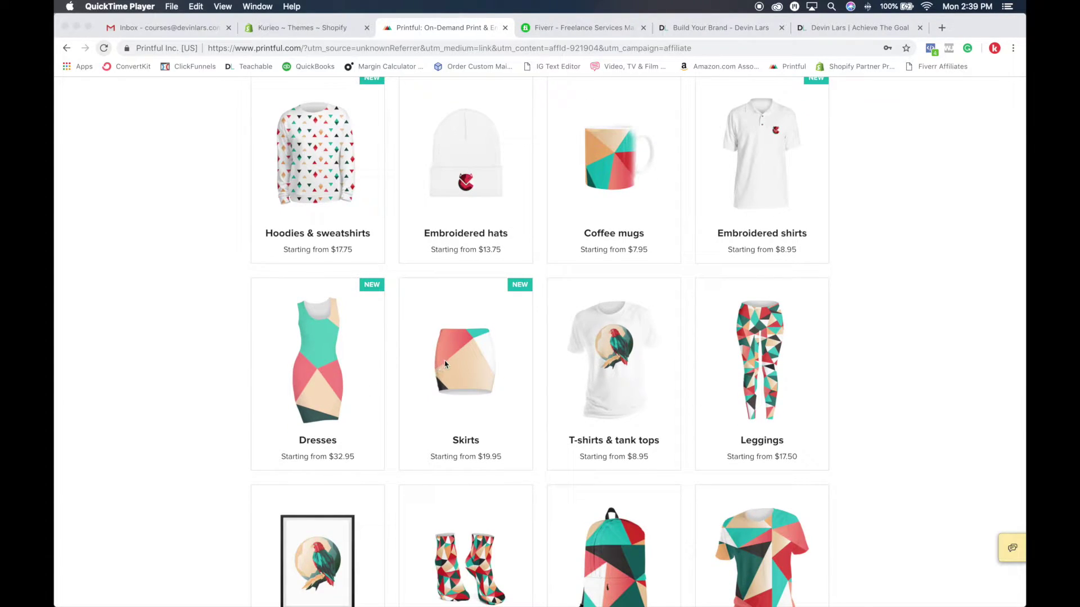
scroll(644, 417, "down", 3)
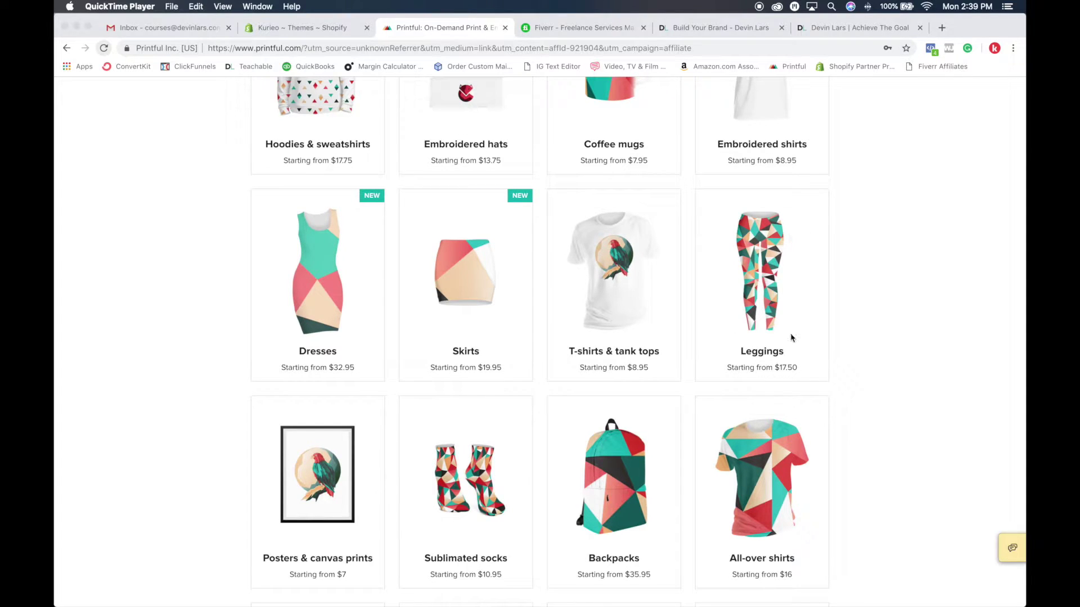
scroll(791, 337, "down", 3)
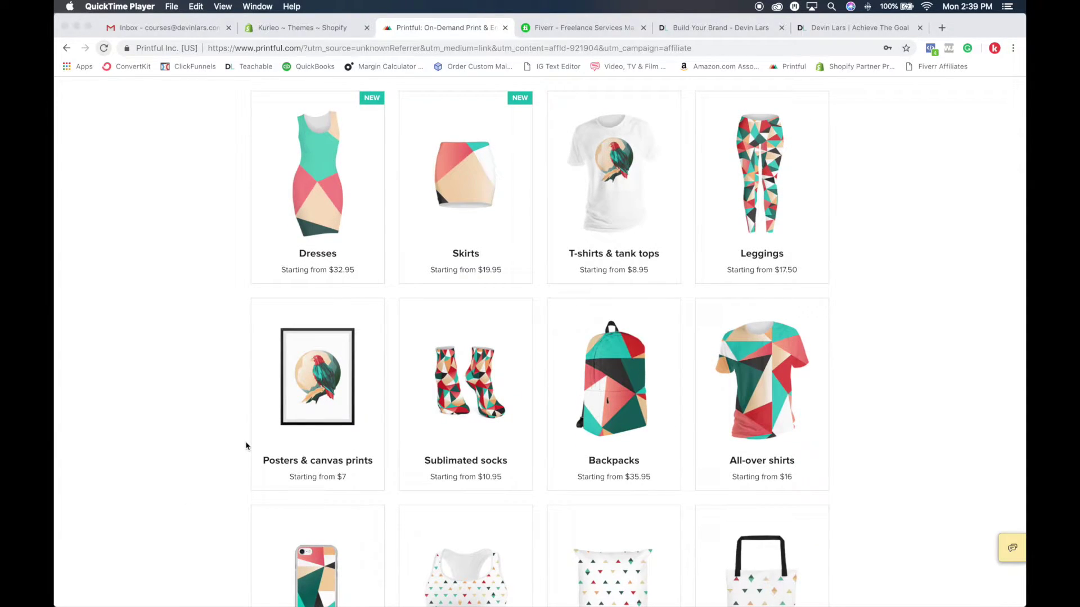
scroll(253, 443, "down", 3)
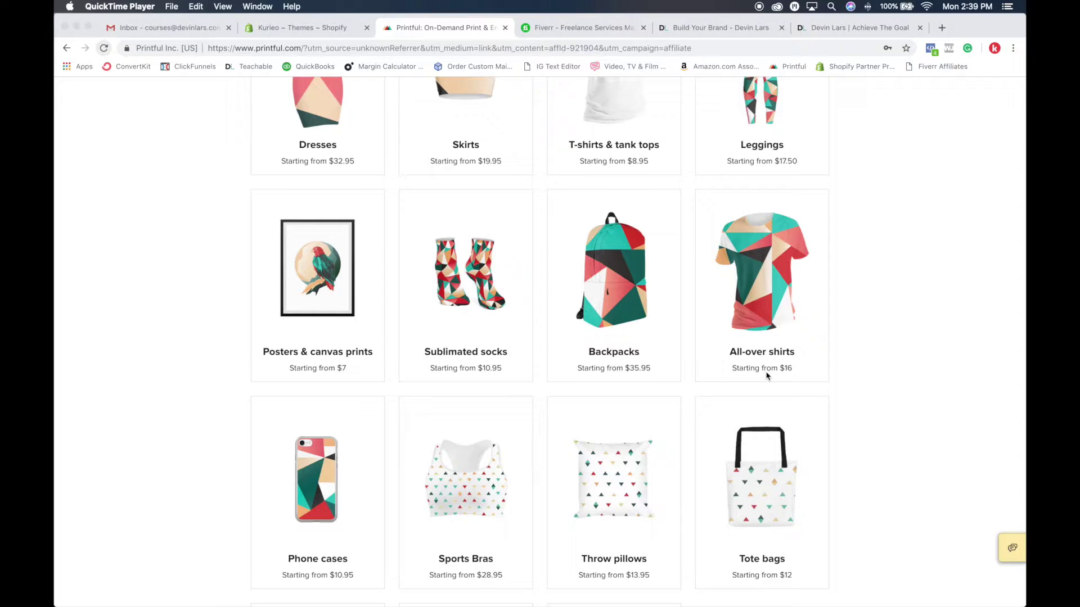
scroll(766, 360, "down", 5)
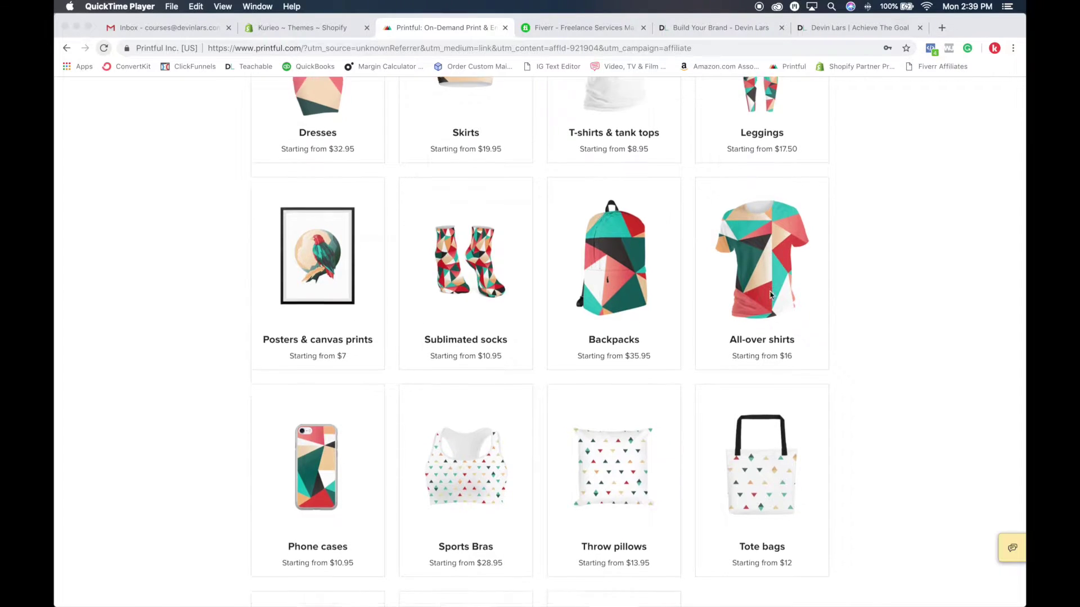
scroll(279, 373, "down", 3)
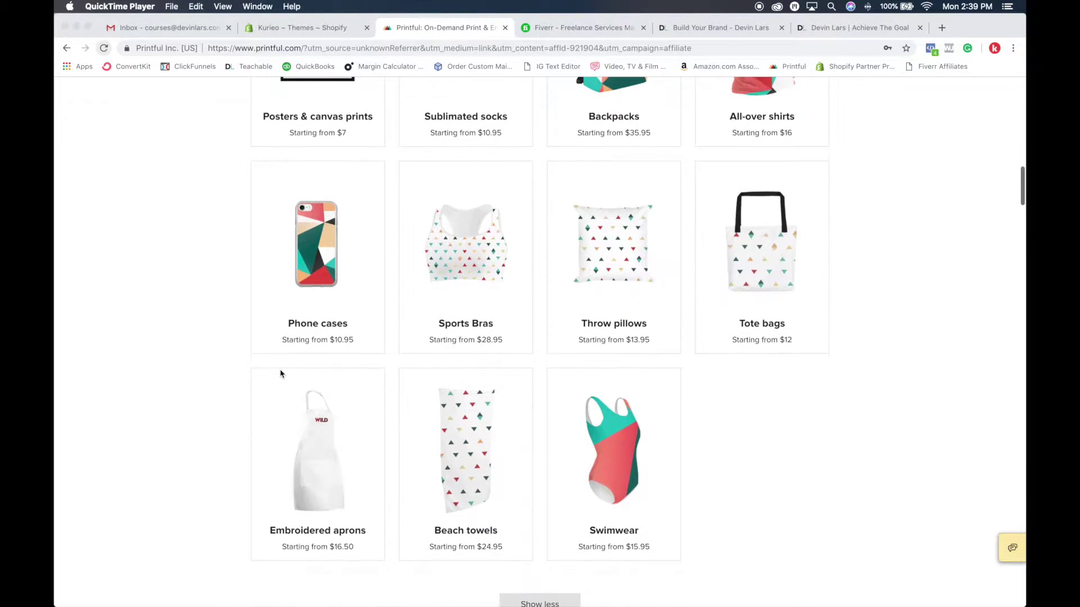
scroll(499, 325, "down", 1)
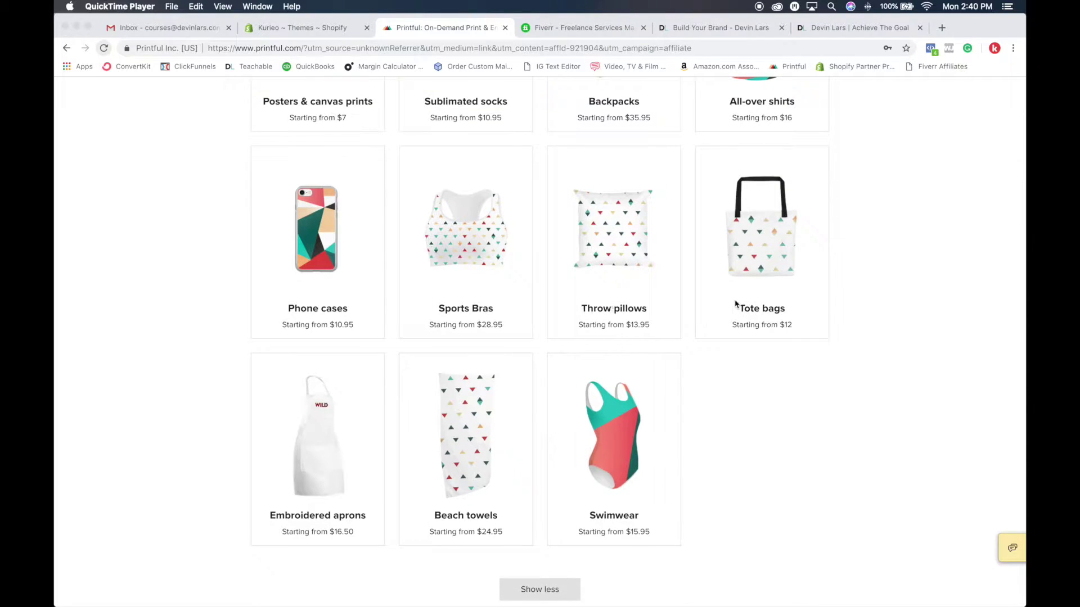
scroll(737, 304, "down", 1)
scroll(300, 404, "down", 1)
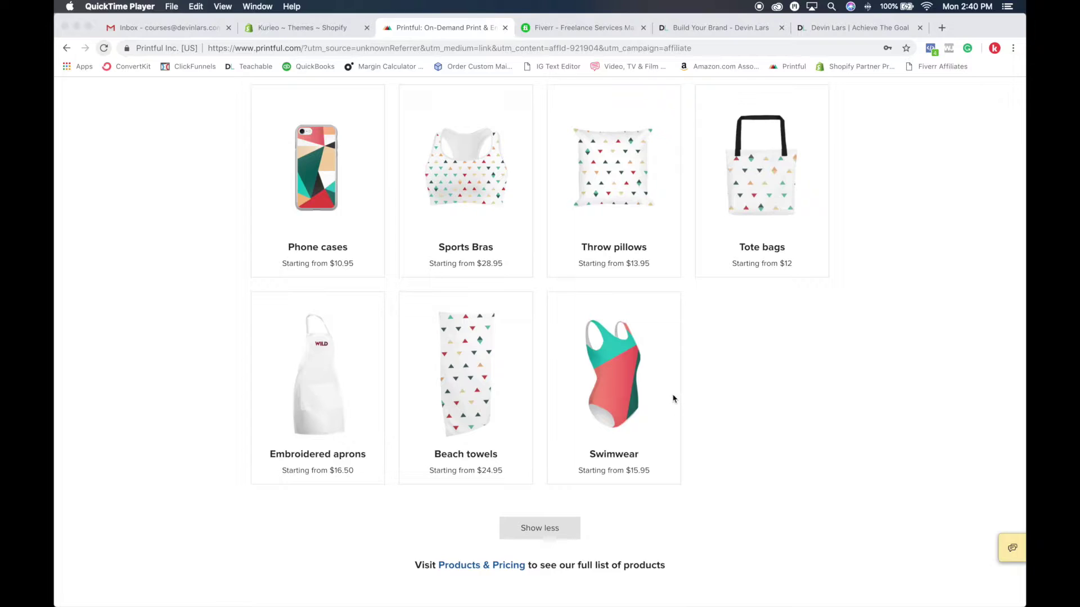
scroll(672, 398, "up", 10)
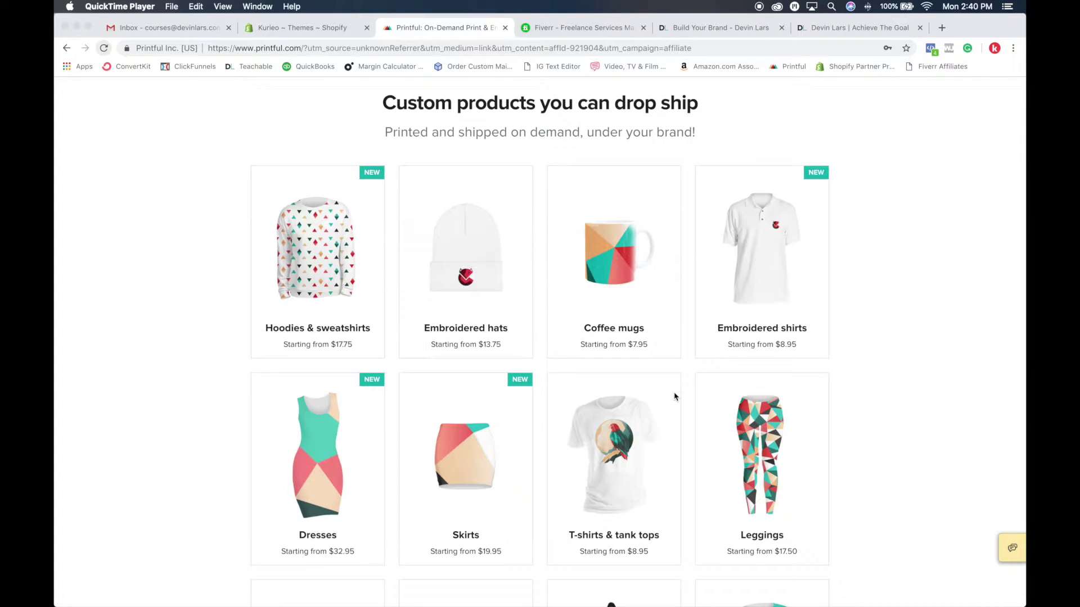
scroll(674, 397, "up", 1)
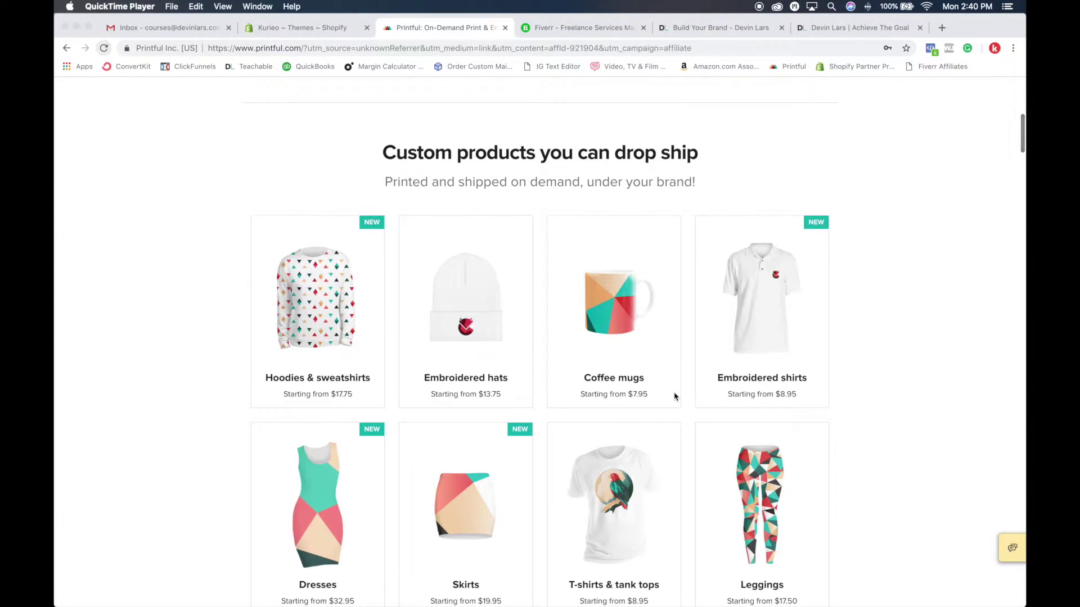
scroll(675, 397, "up", 4)
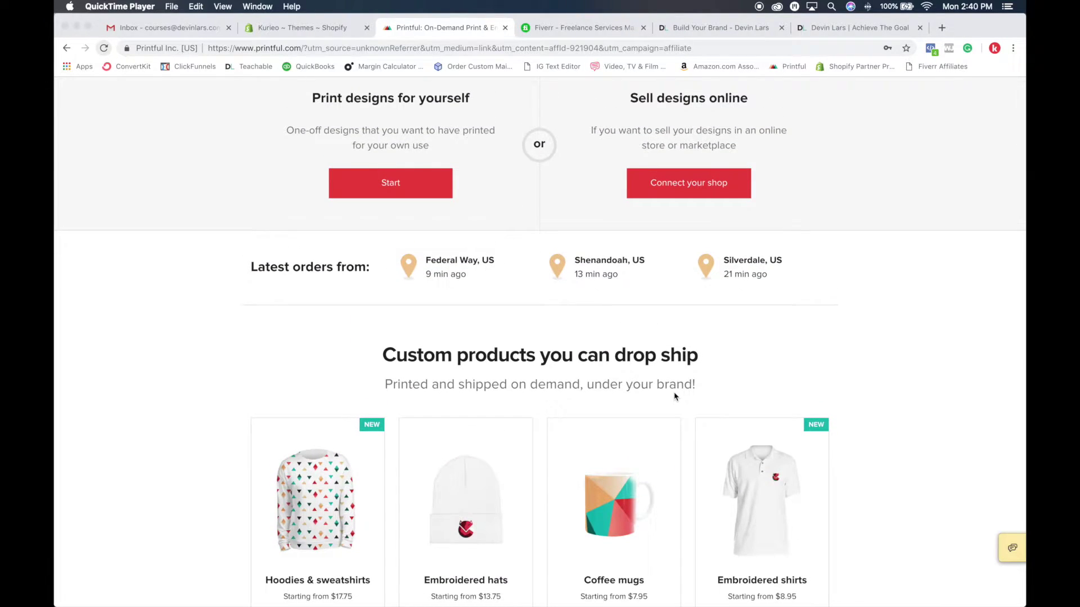
scroll(675, 397, "up", 5)
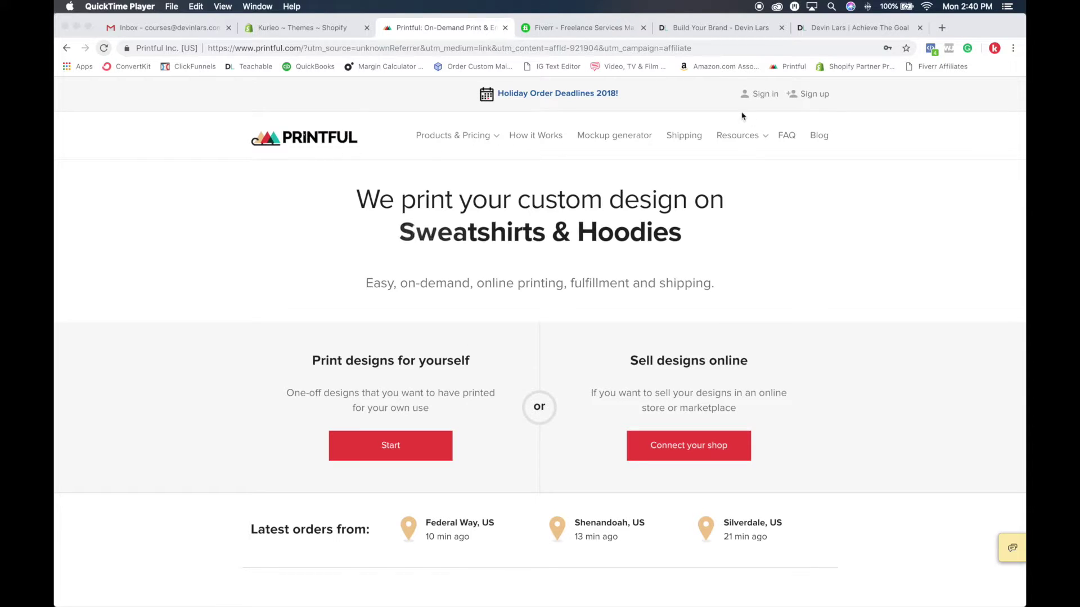
left_click(845, 94)
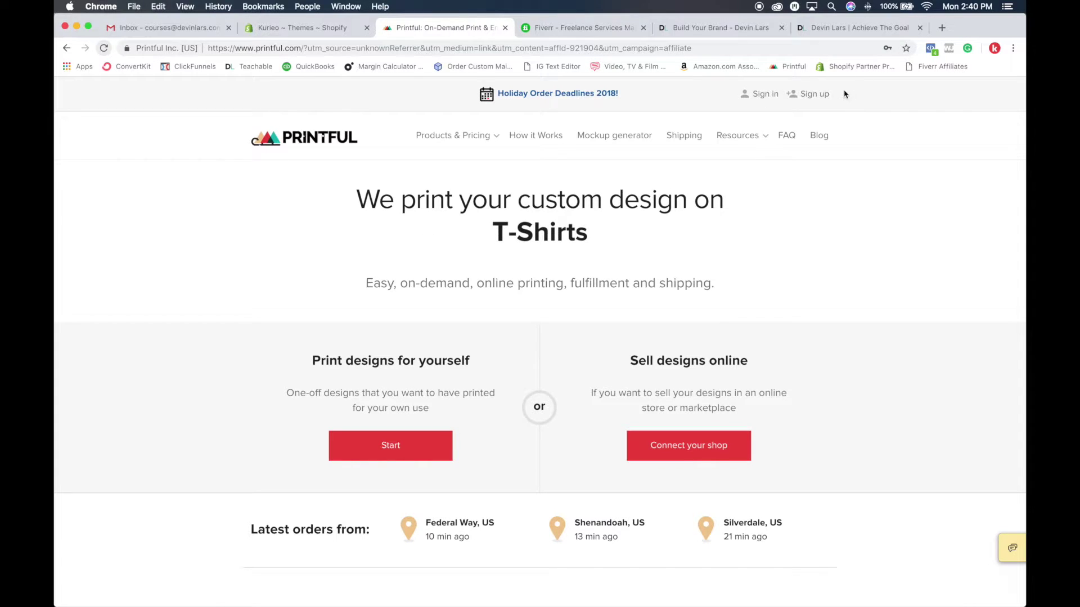
left_click(814, 95)
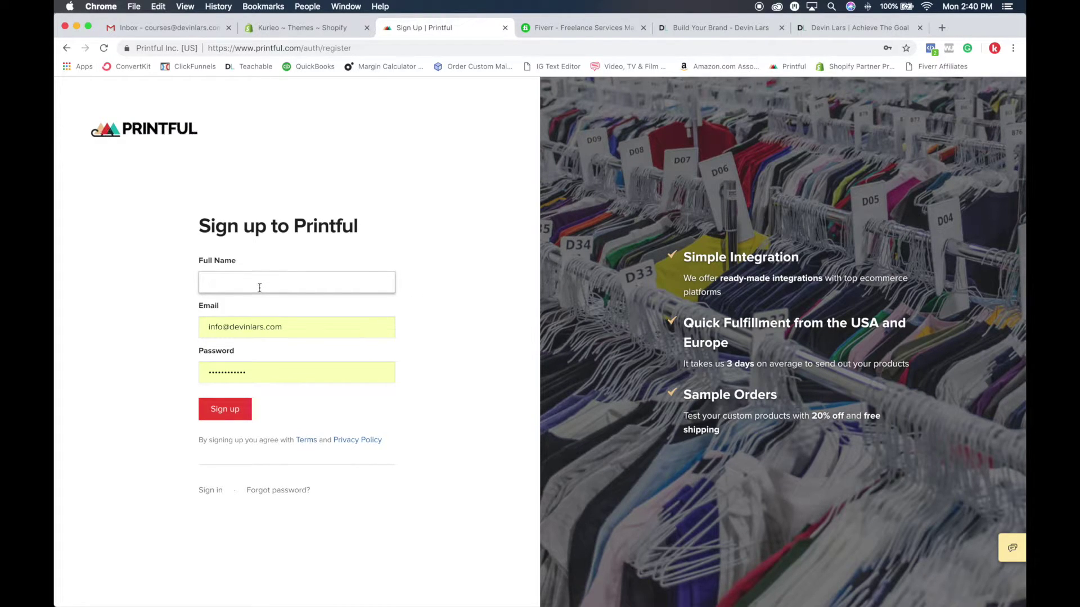
Step: Fill in the autofilled full name, the e-mail address and a password, and create the account
type("Jo")
key("Down")
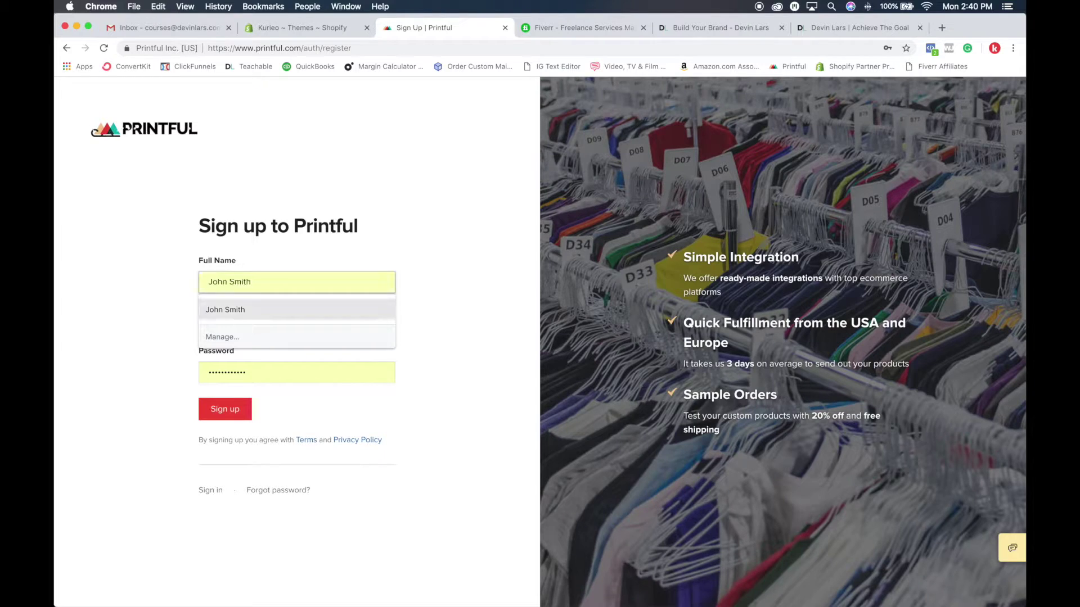
key("Return")
key("Tab")
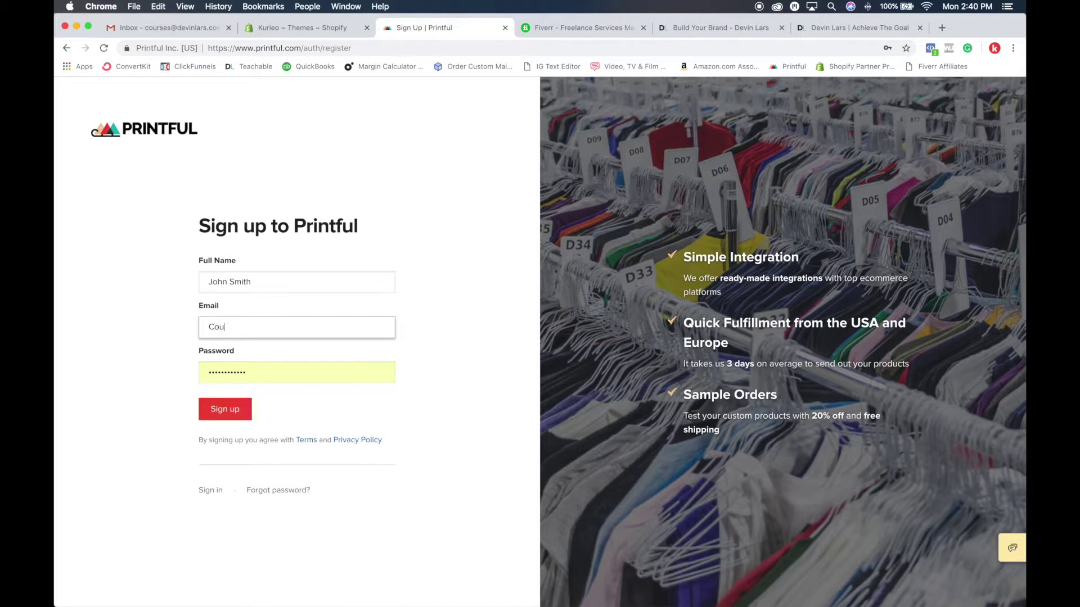
key("Tab")
type("•••")
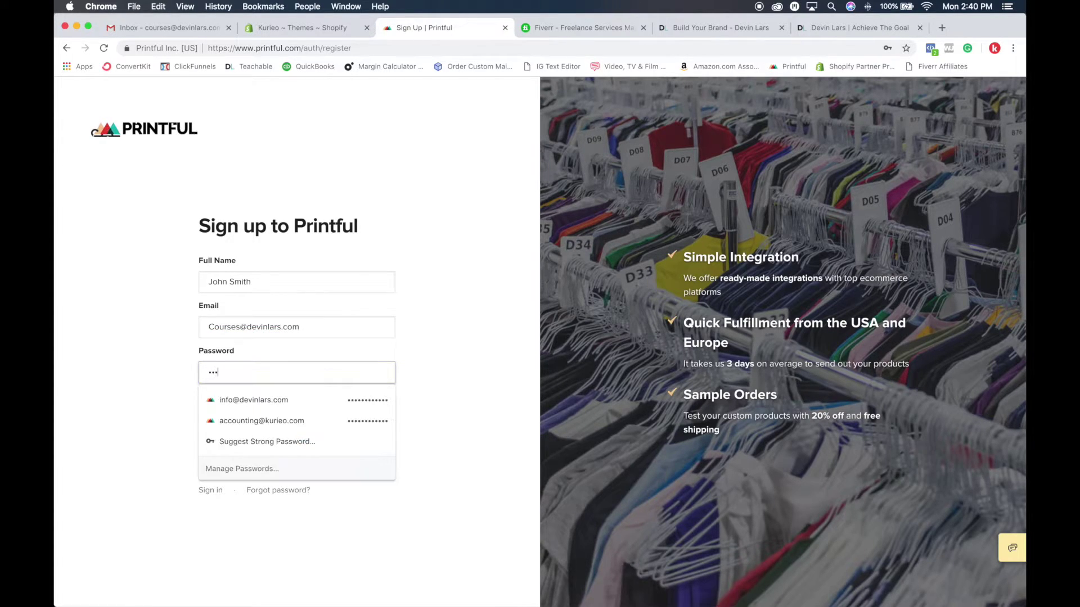
type("••")
left_click(440, 301)
left_click(220, 413)
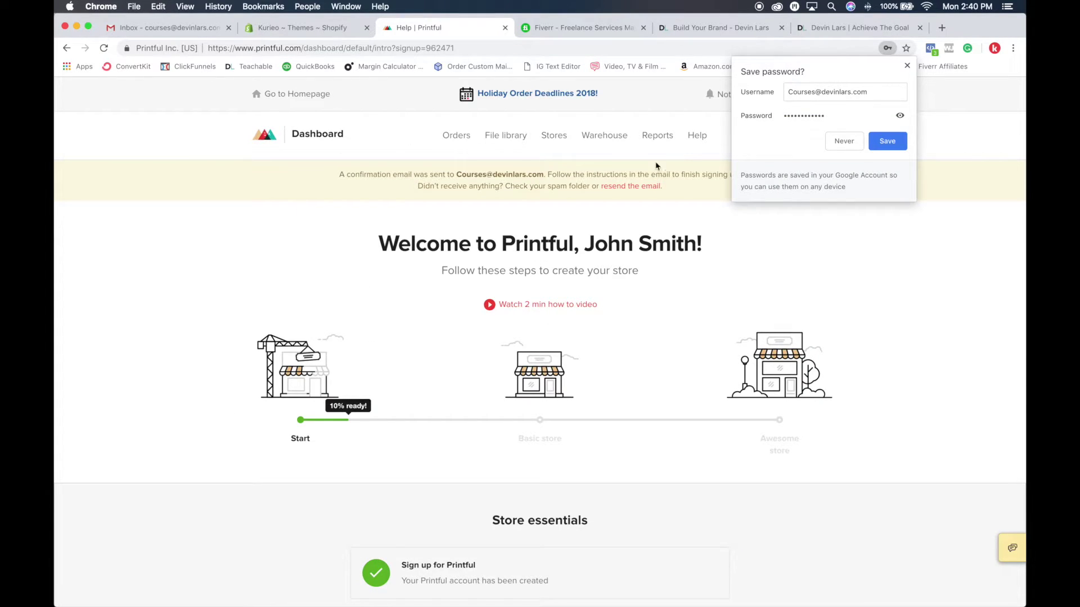
Step: Save the new Printful login in Chrome and review the dashboard's confirmation-email notice
left_click(888, 141)
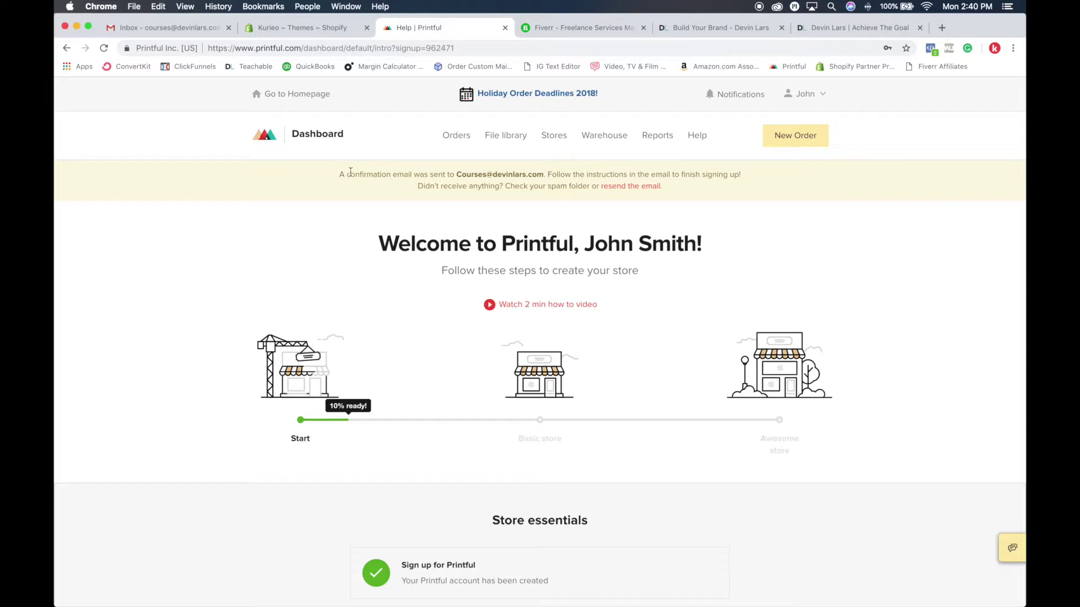
left_click_drag(327, 179, 528, 174)
left_click(884, 246)
scroll(629, 235, "down", 10)
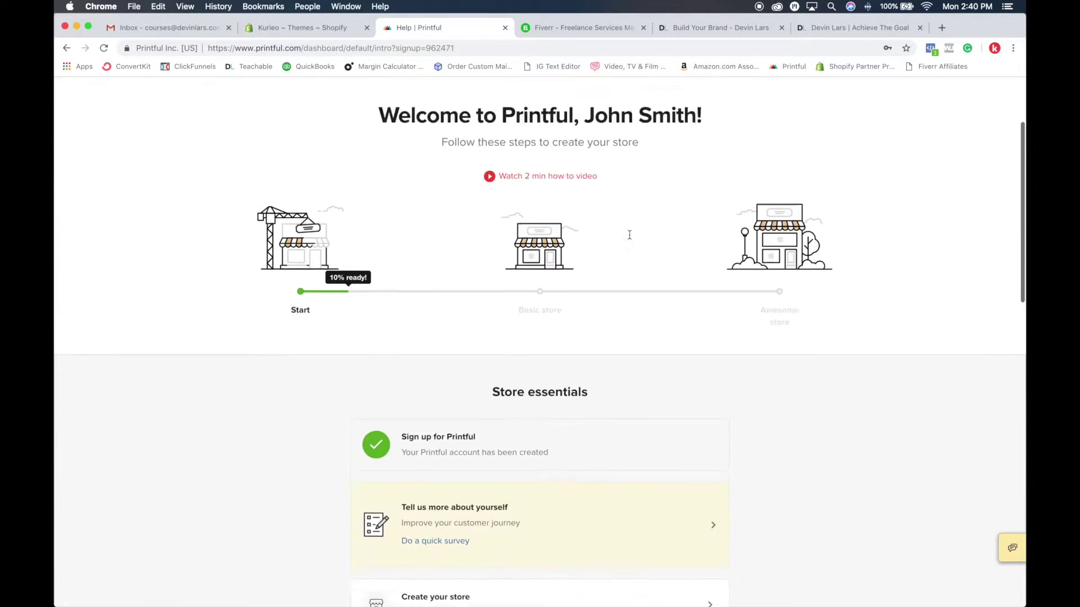
scroll(630, 239, "up", 10)
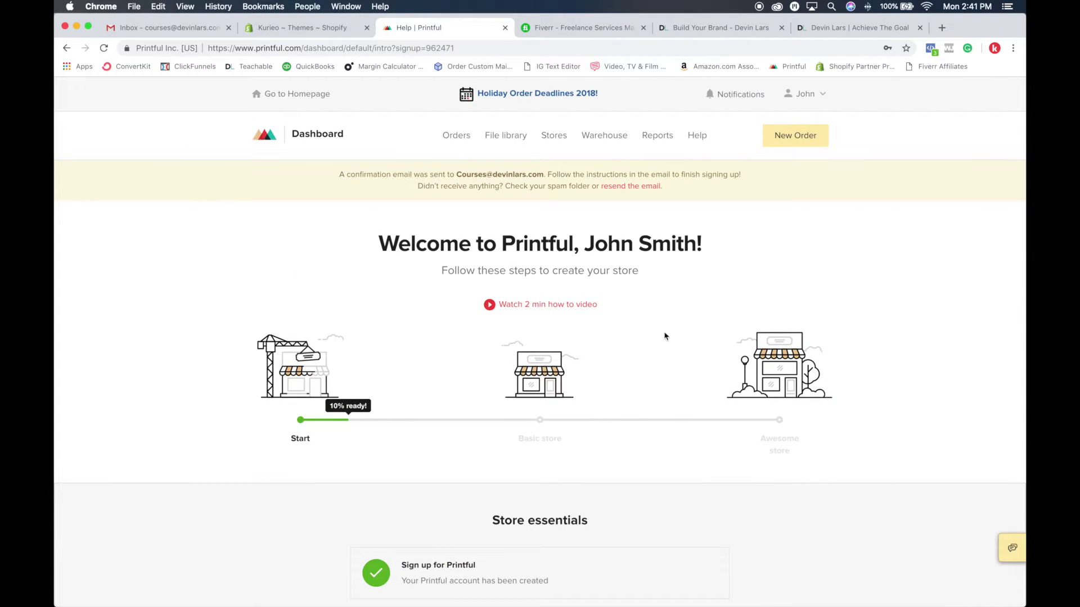
Step: Refresh the Gmail inbox and open Printful Support's 'Confirm your email address' message
left_click(163, 27)
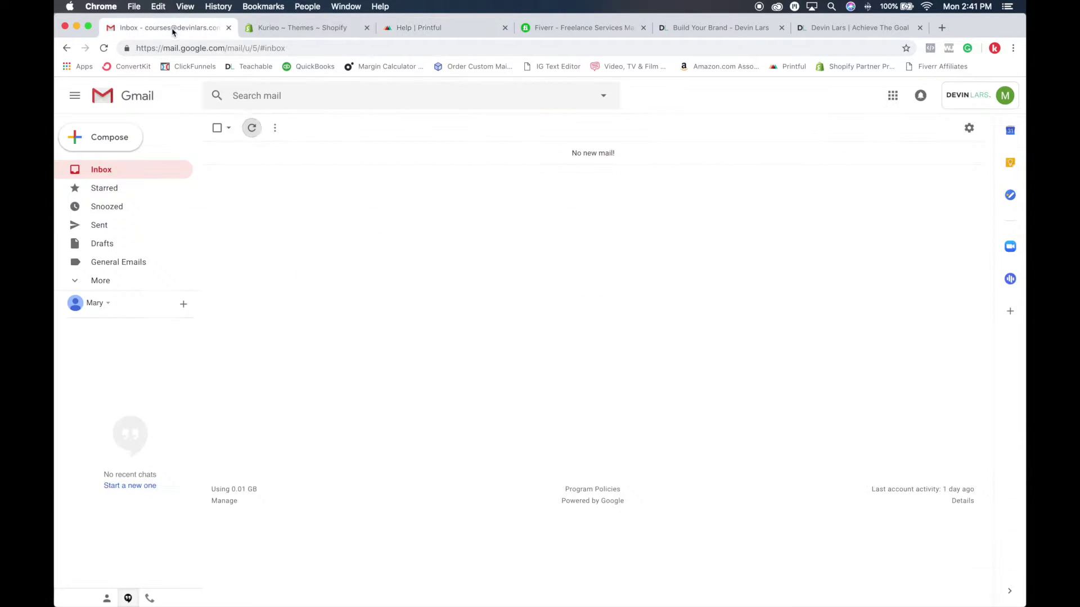
left_click(251, 129)
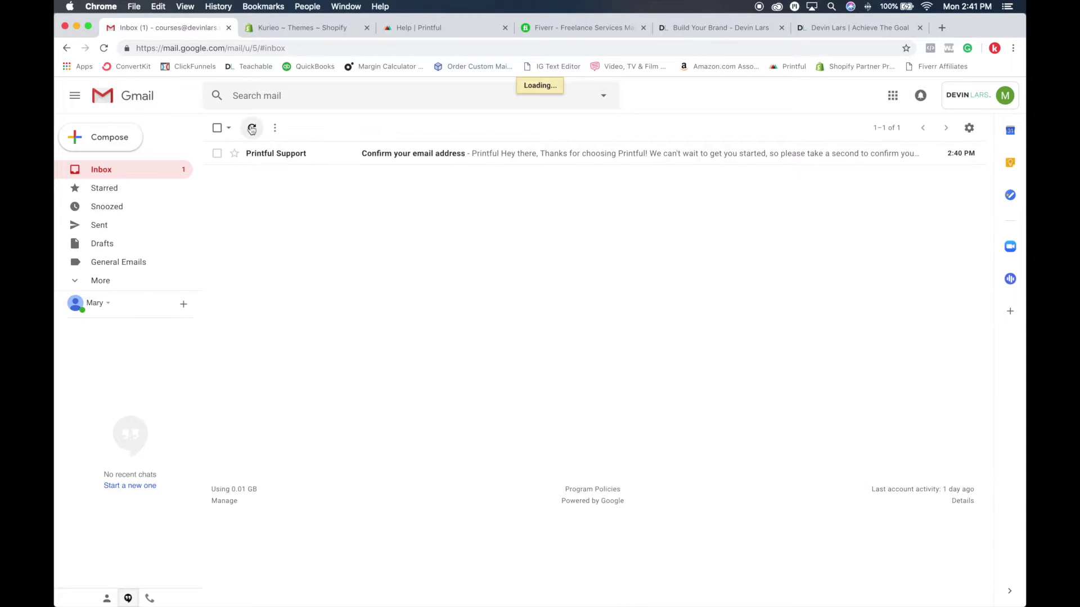
left_click(435, 162)
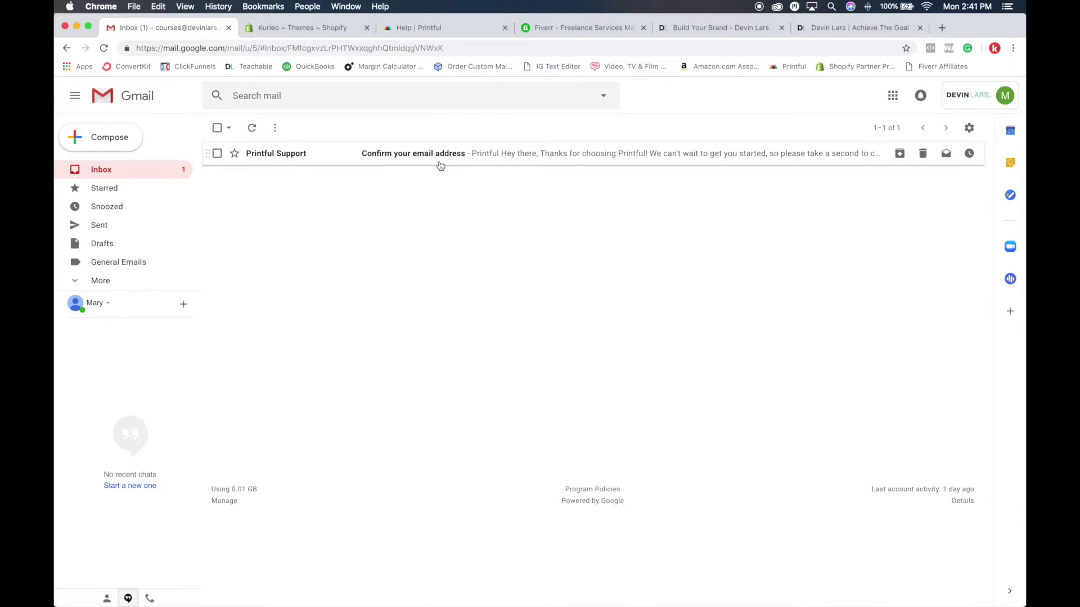
scroll(574, 278, "down", 2)
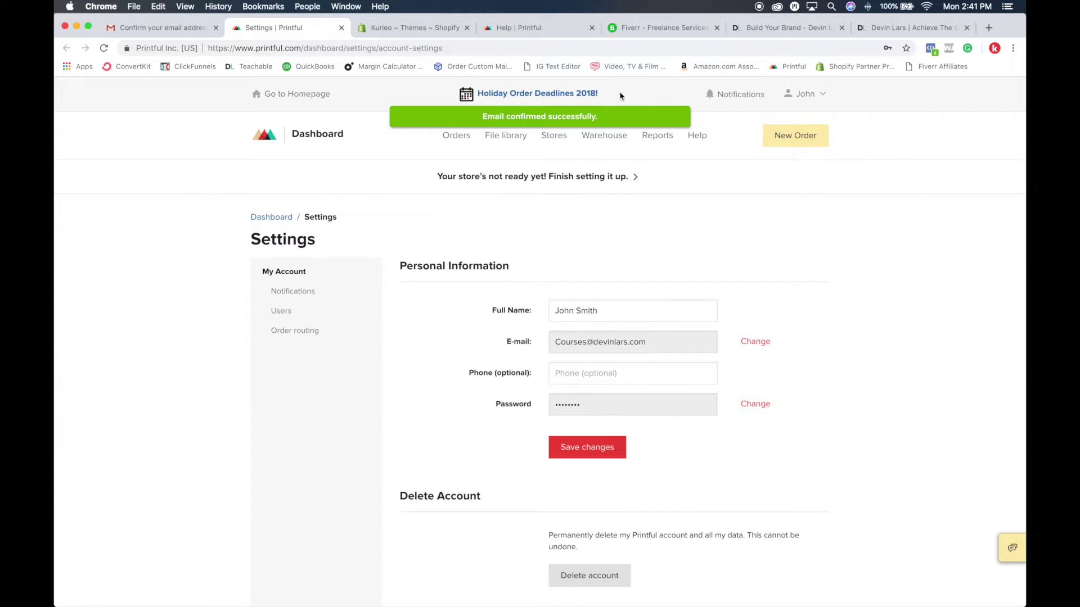
Step: Close the Printful help page and browse the Stores, Orders and File library pages
left_click(592, 27)
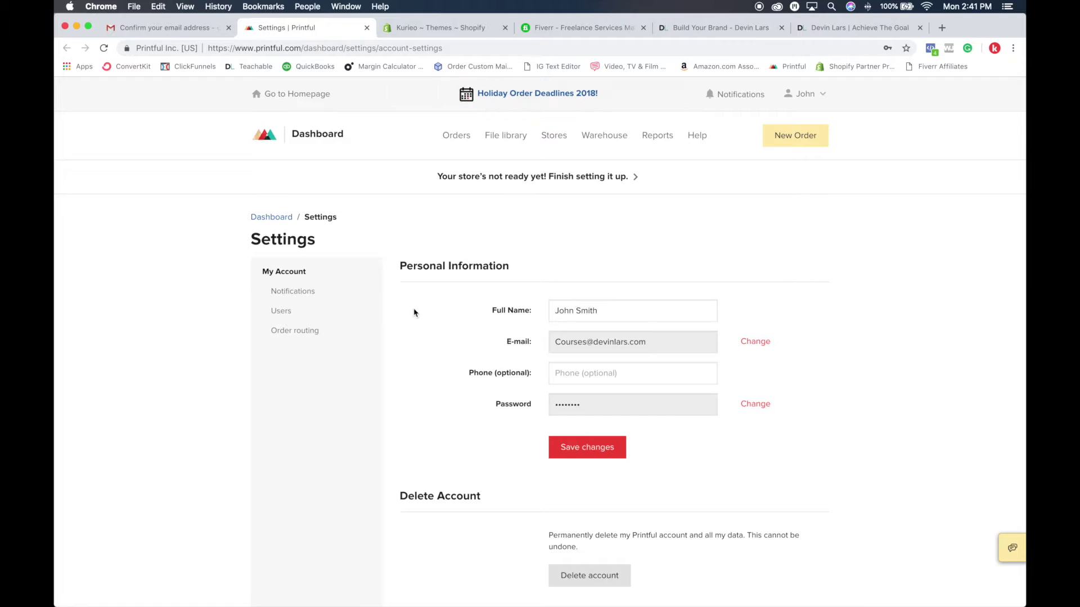
scroll(431, 302, "down", 3)
scroll(330, 217, "up", 1)
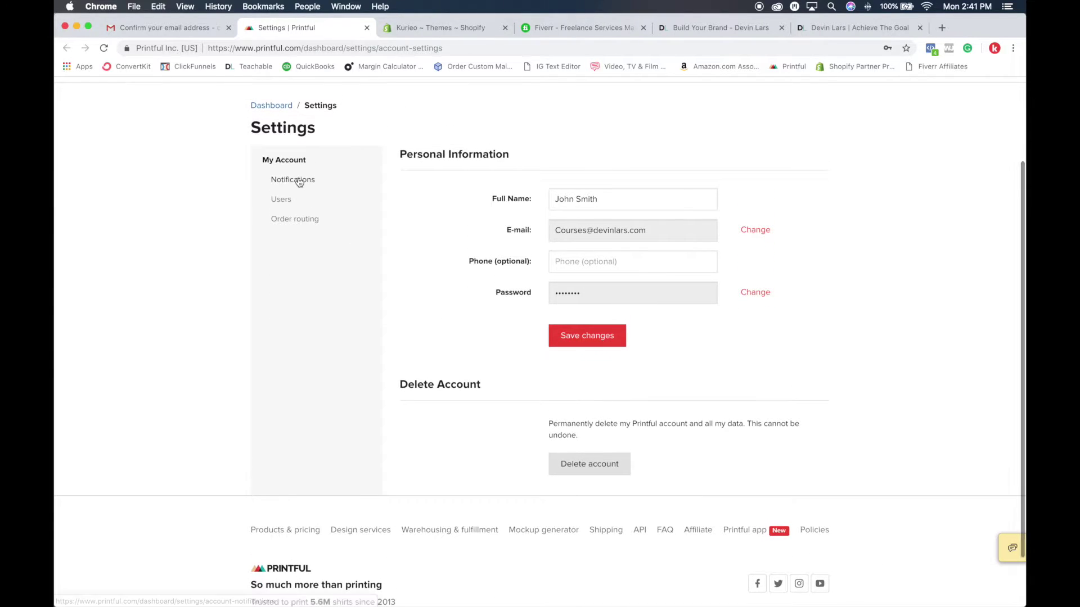
scroll(302, 259, "down", 3)
scroll(354, 225, "up", 5)
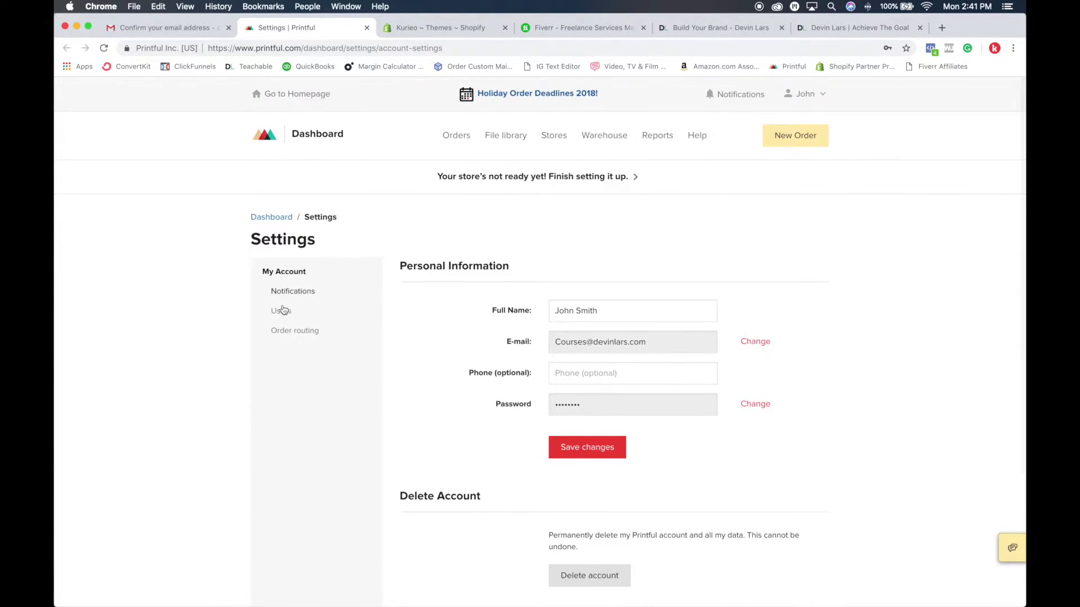
left_click(556, 143)
left_click(455, 143)
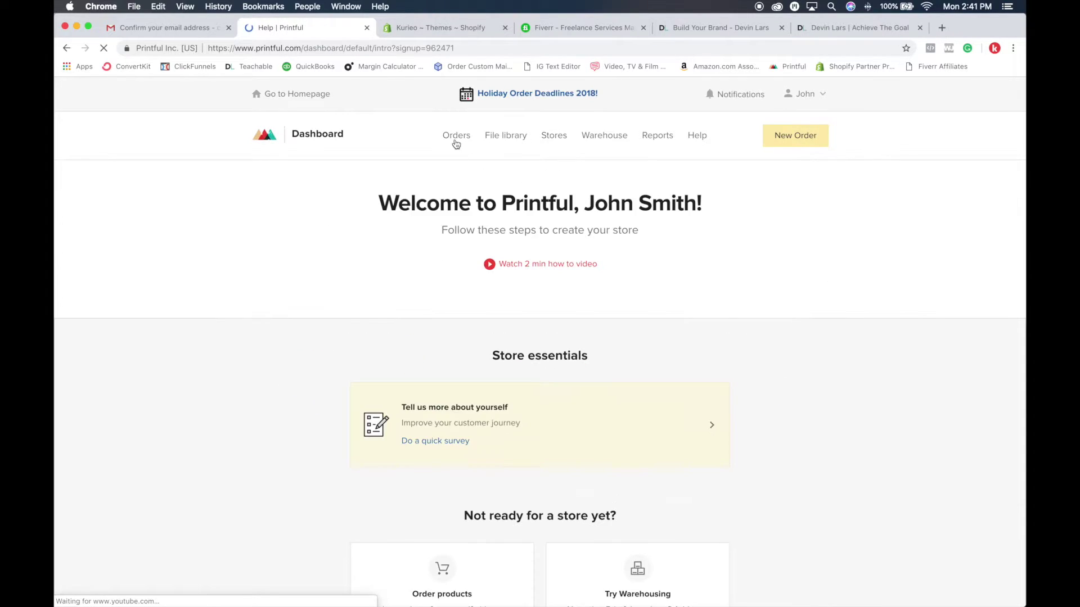
left_click(510, 144)
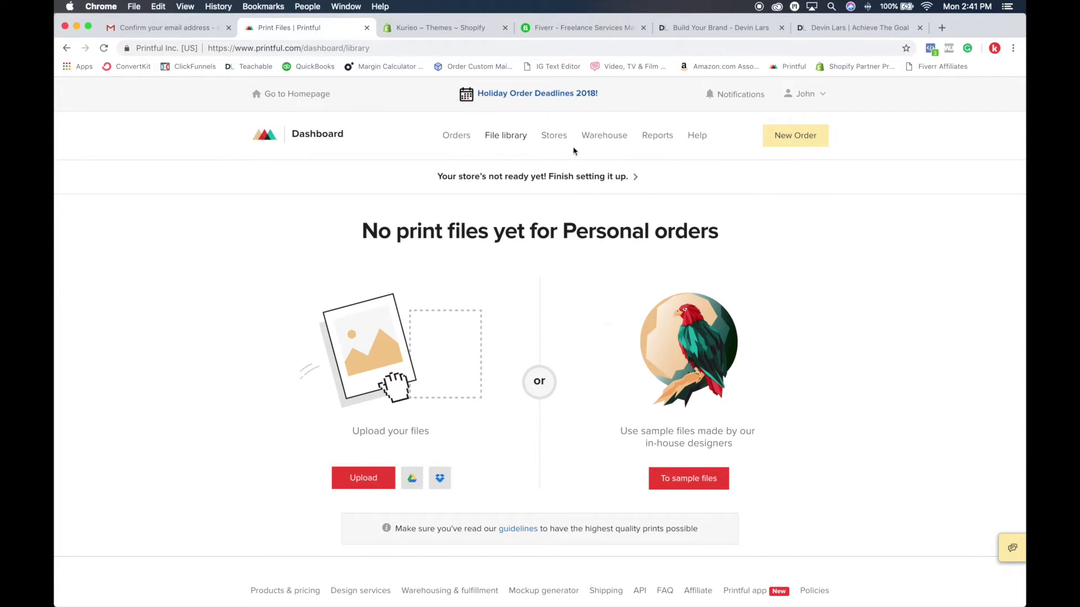
Step: View the Printful store-connection, Warehouse and Reports pages
left_click(555, 146)
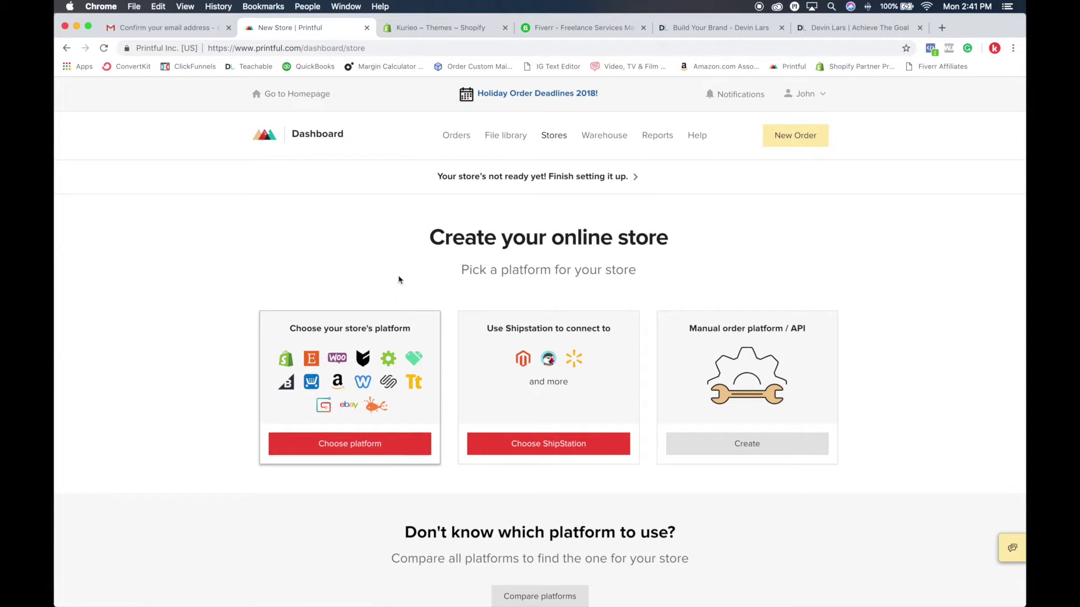
left_click(616, 137)
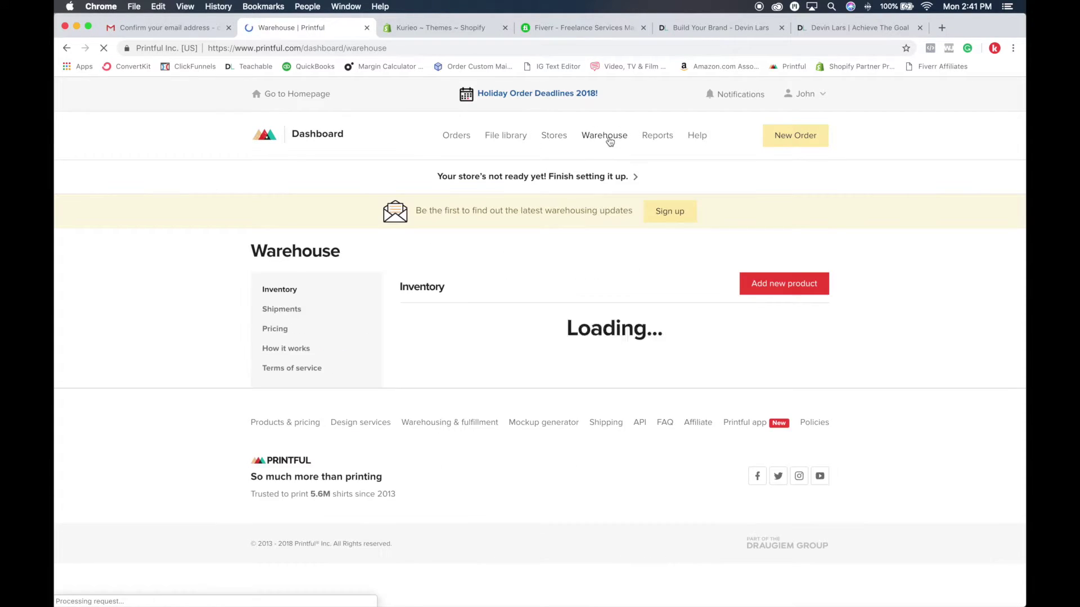
scroll(563, 321, "down", 10)
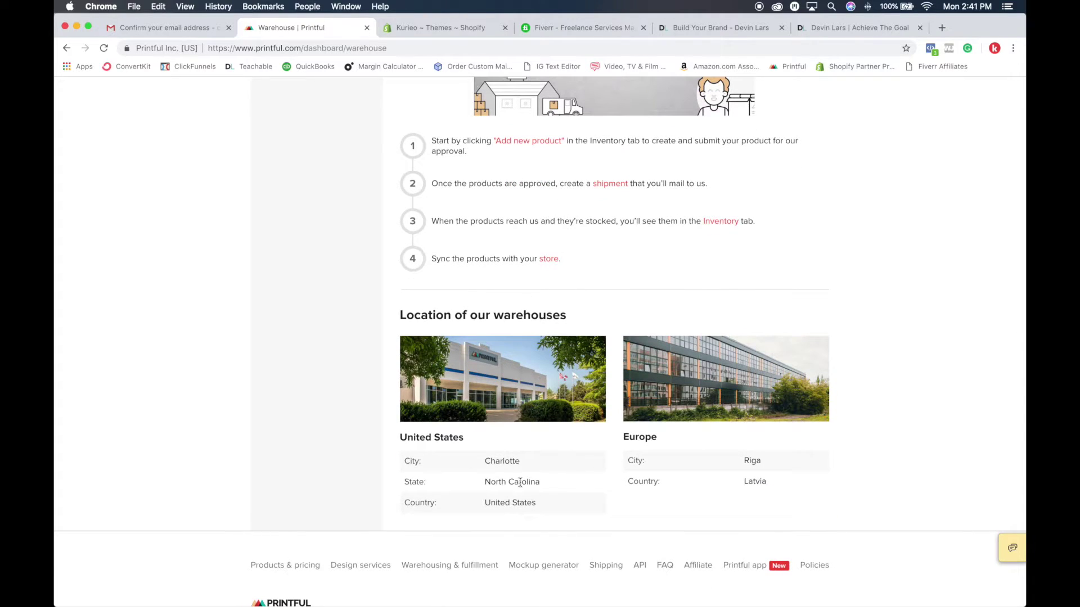
scroll(520, 482, "up", 10)
left_click(652, 138)
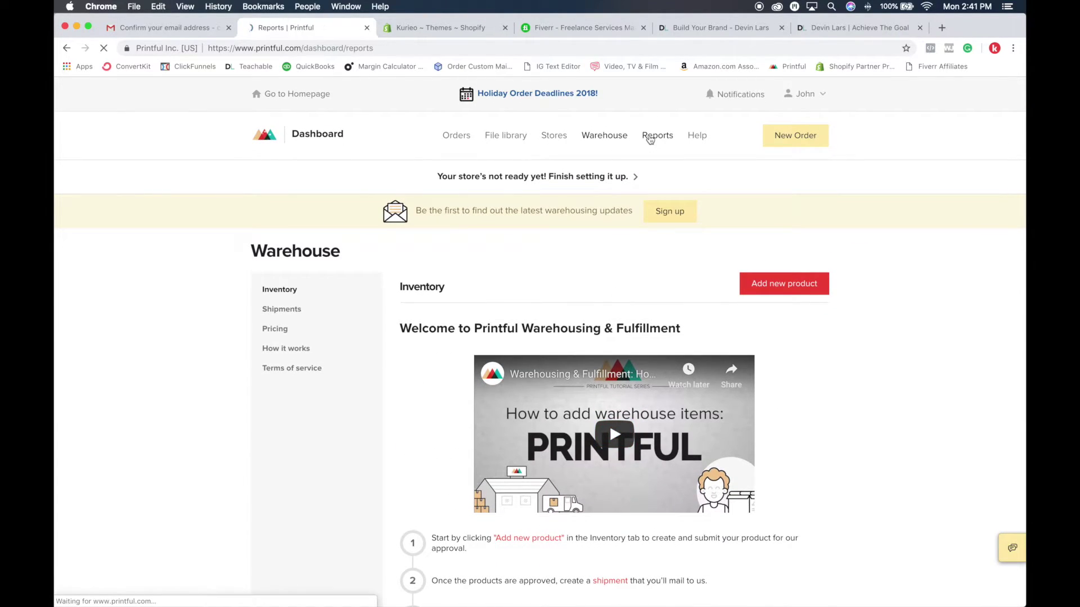
scroll(669, 176, "down", 5)
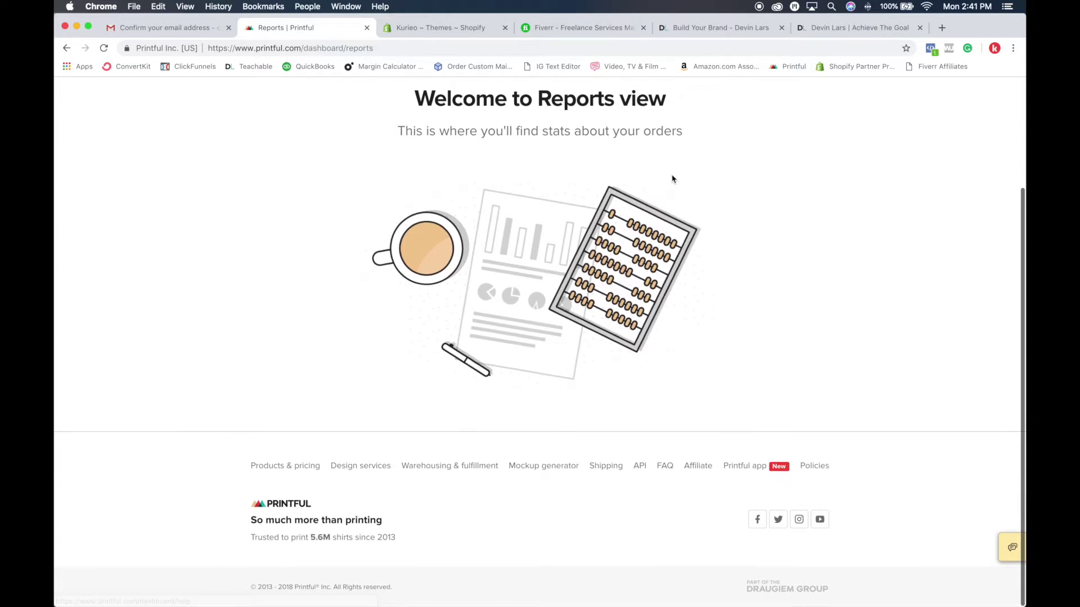
scroll(672, 179, "up", 5)
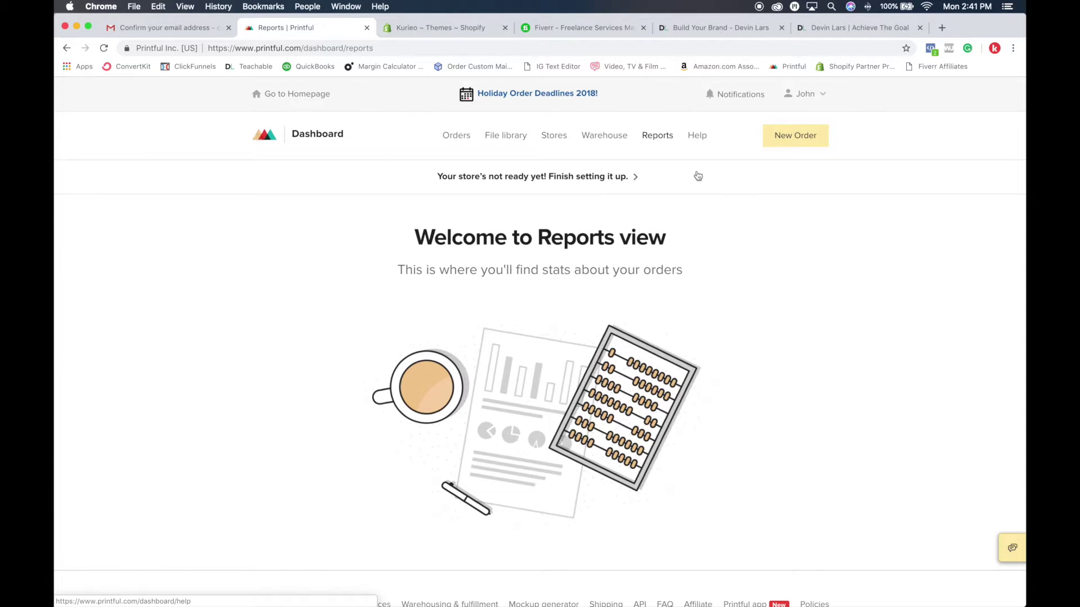
Step: Glance back at the confirmation email, then switch to the Shopify Themes tab
left_click(176, 33)
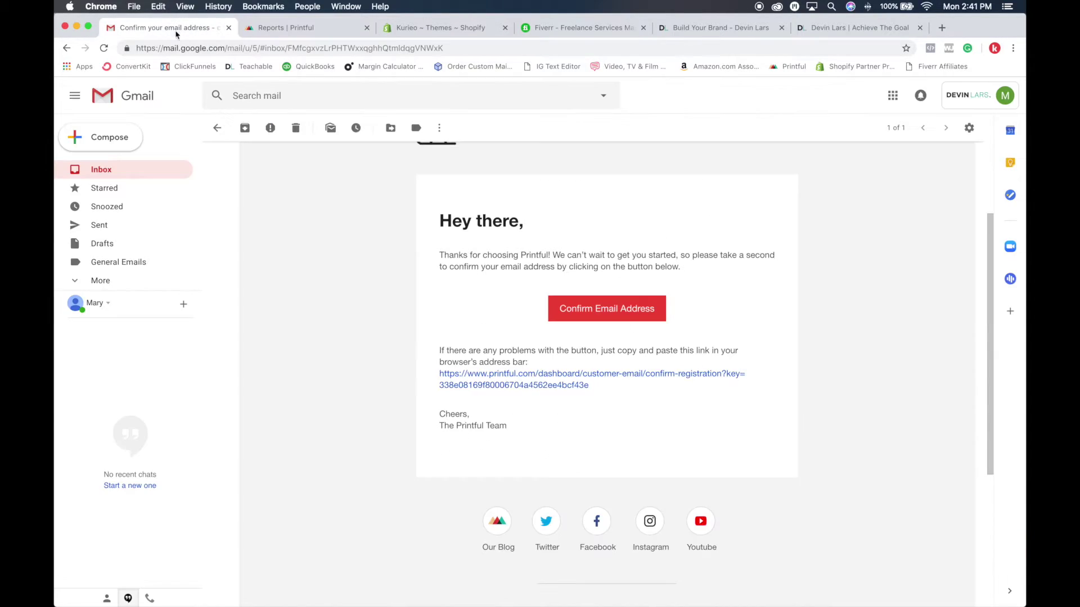
left_click(293, 33)
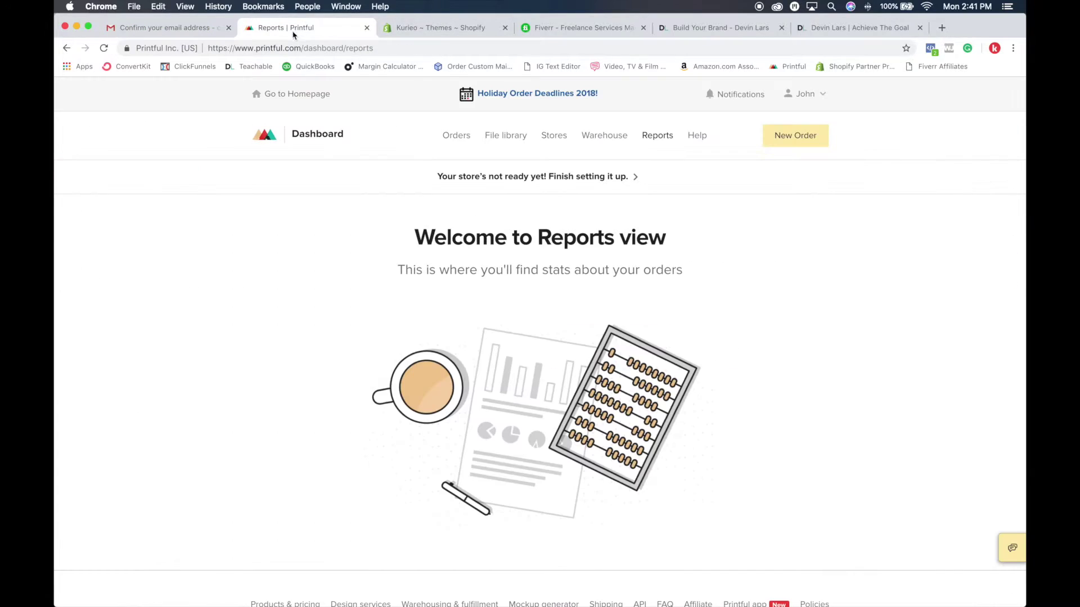
left_click(466, 31)
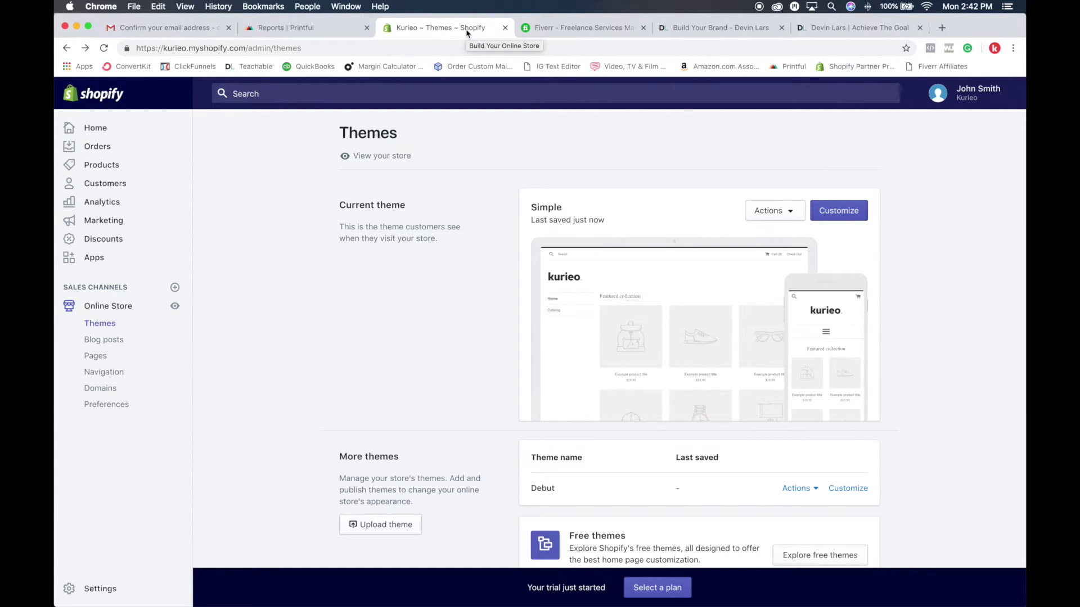
Step: Go to the Shopify admin Home, then the Apps page to reach the App Store
left_click(99, 130)
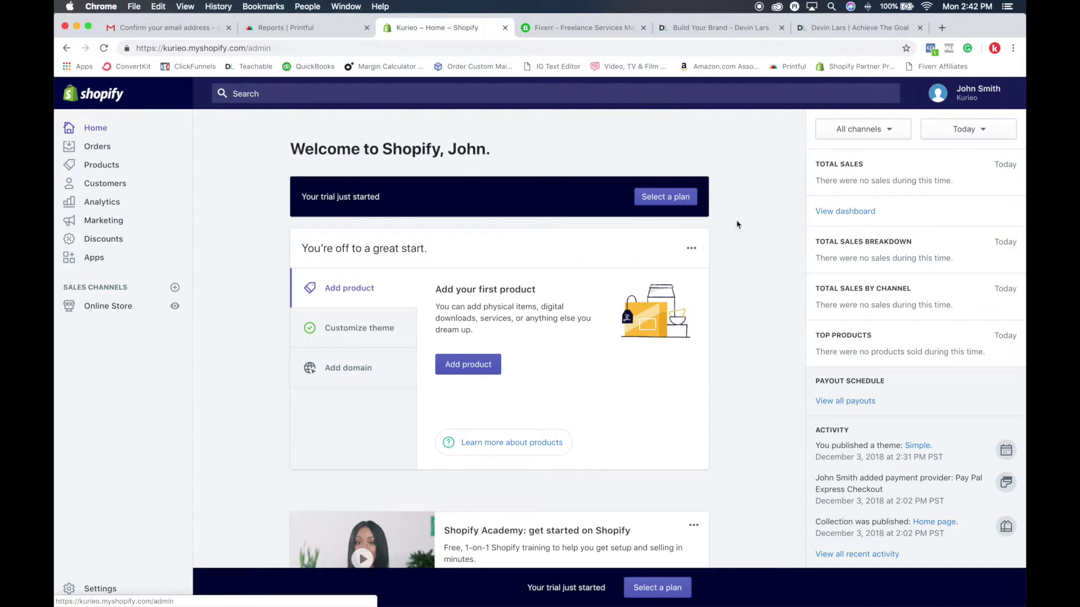
left_click(94, 260)
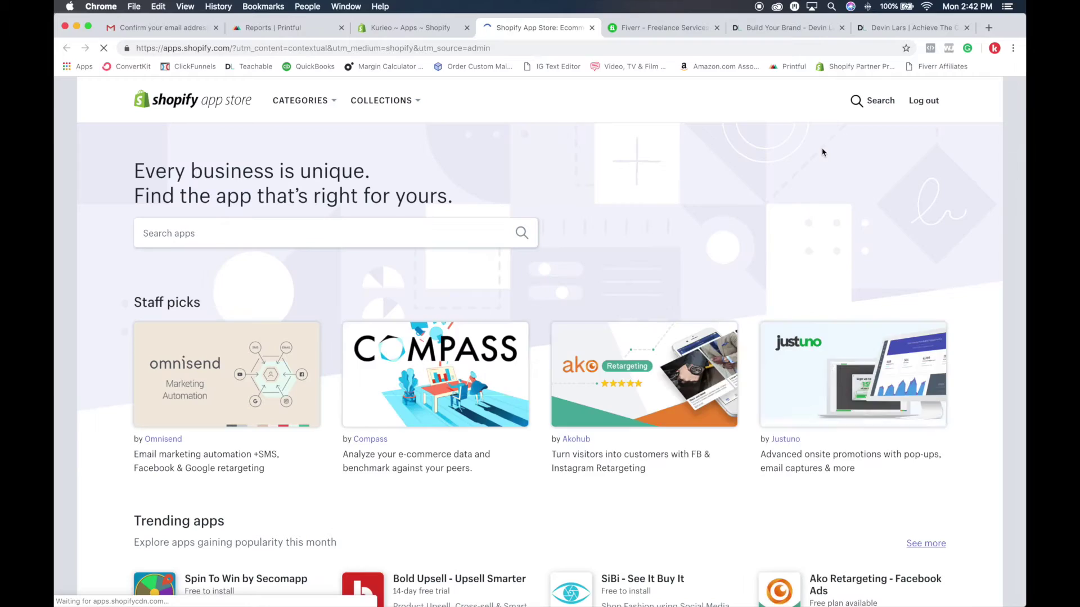
Step: Search the App Store for 'printful' and open the Printful app listing
scroll(639, 219, "down", 20)
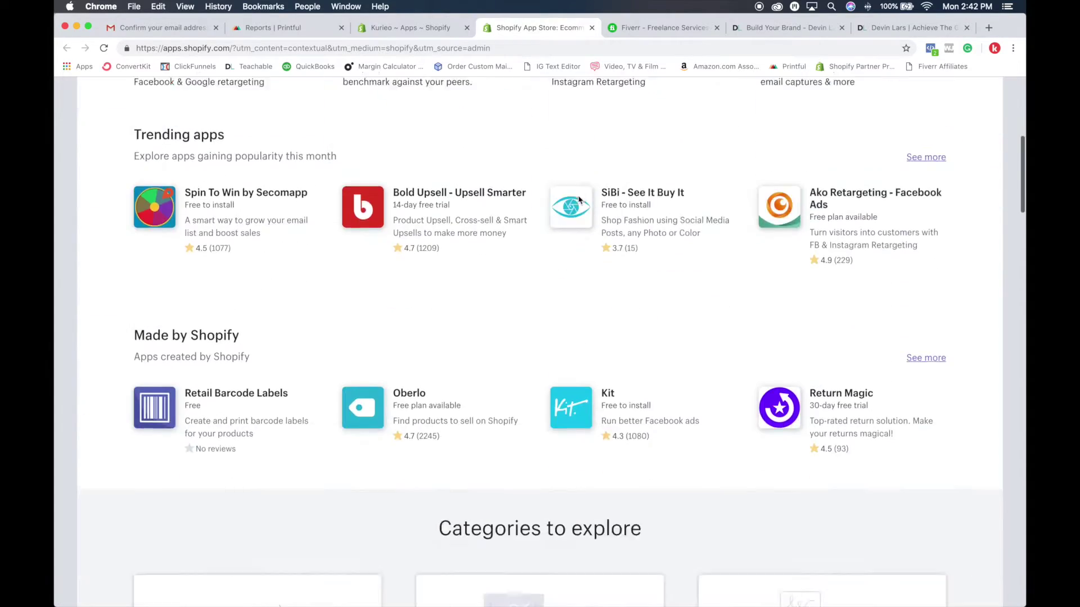
scroll(709, 190, "down", 15)
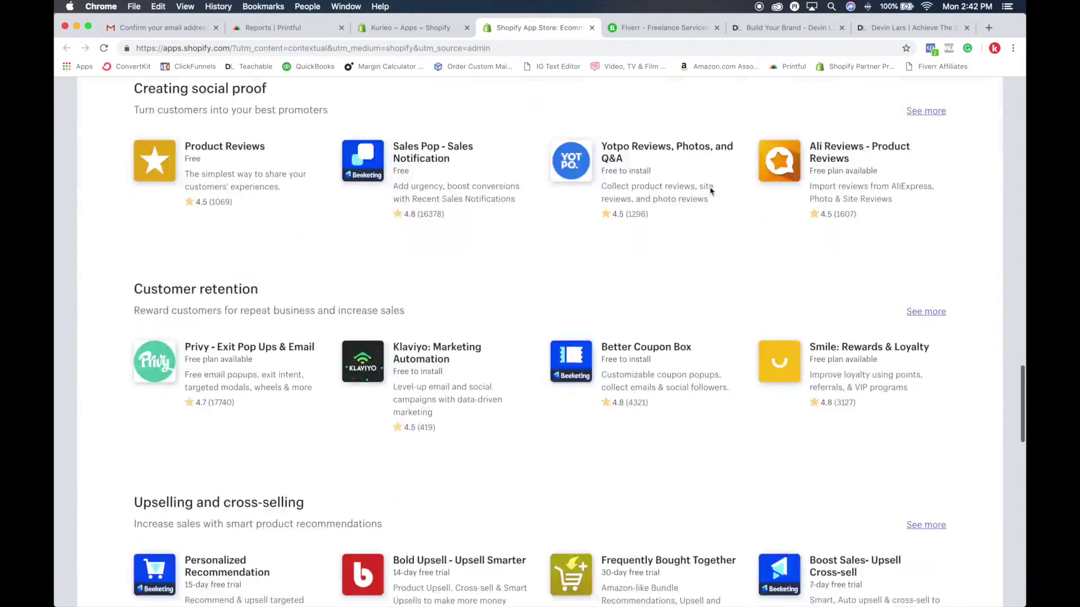
scroll(335, 204, "up", 20)
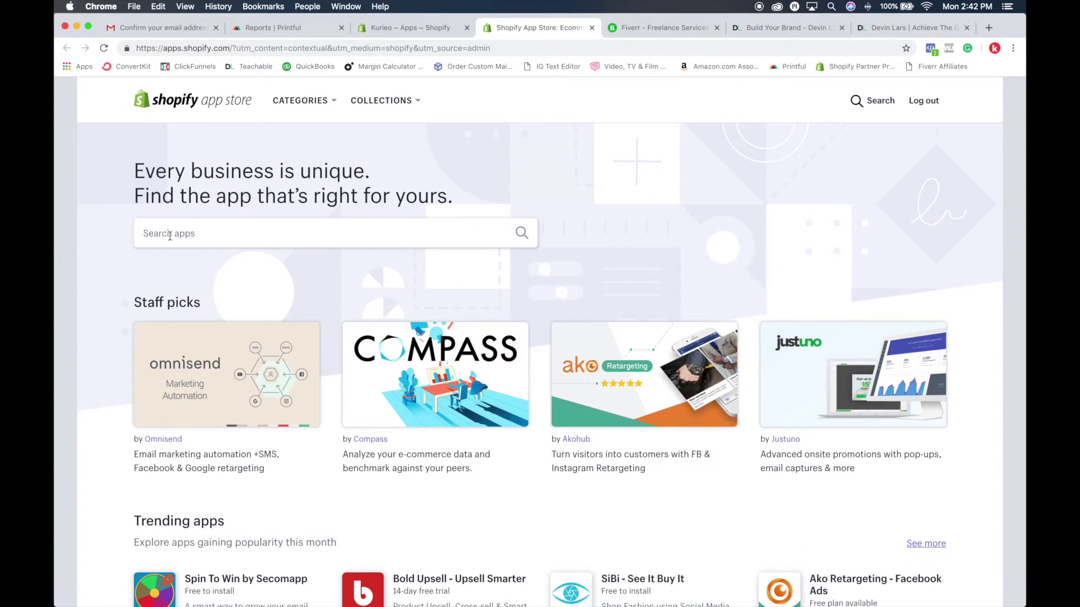
left_click(170, 236)
scroll(338, 227, "down", 15)
scroll(365, 224, "down", 8)
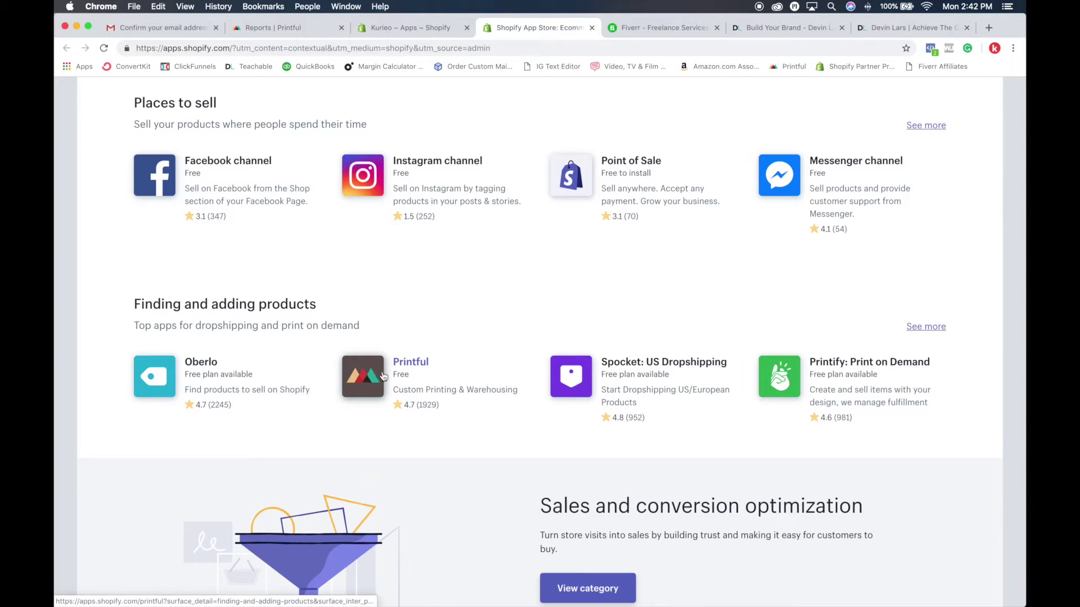
scroll(361, 384, "up", 15)
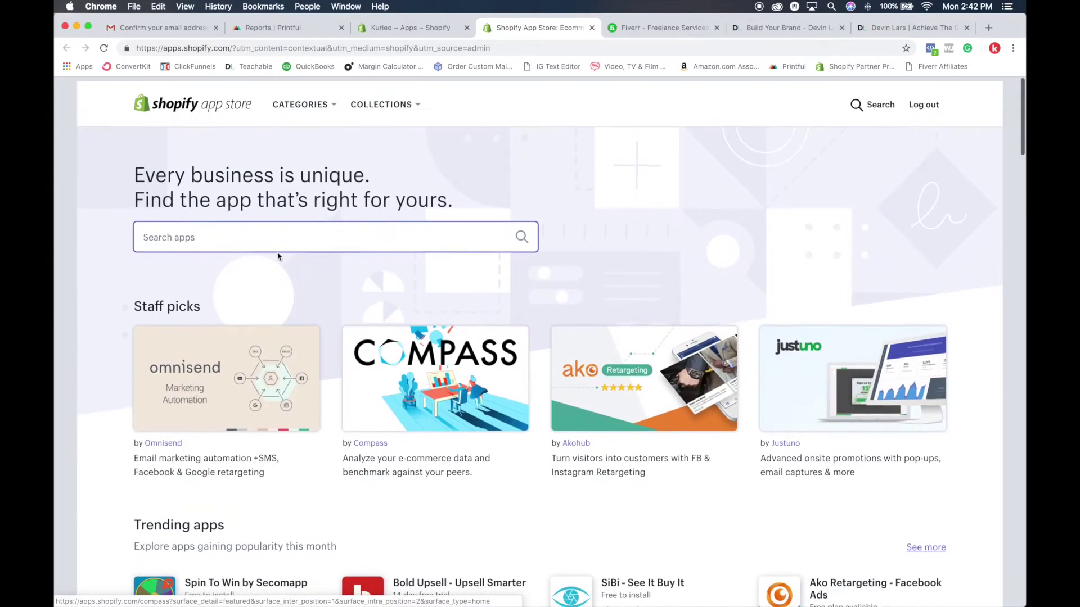
type("printful")
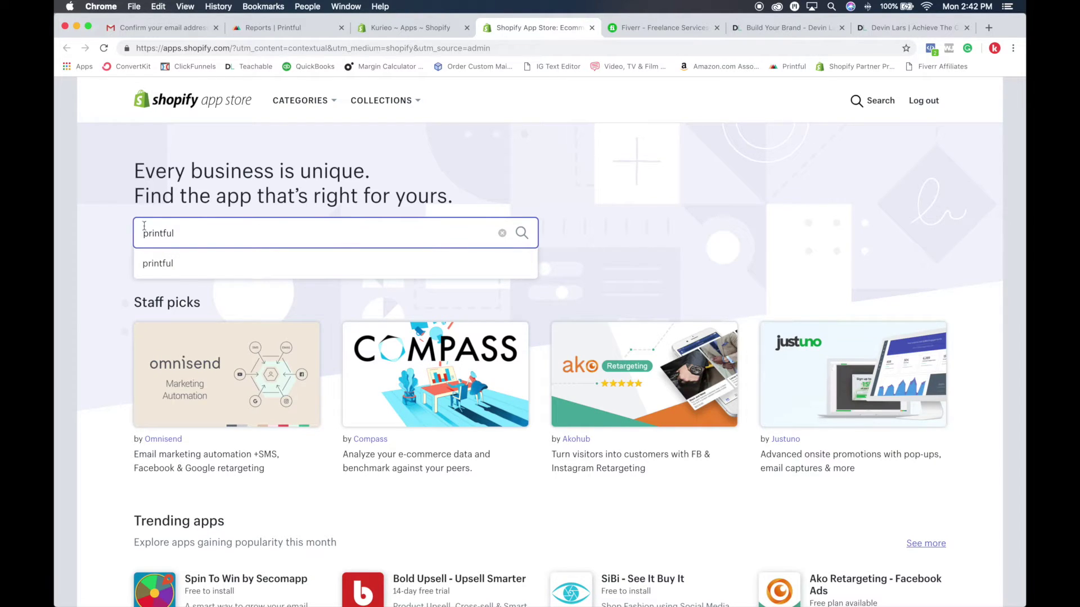
left_click(153, 266)
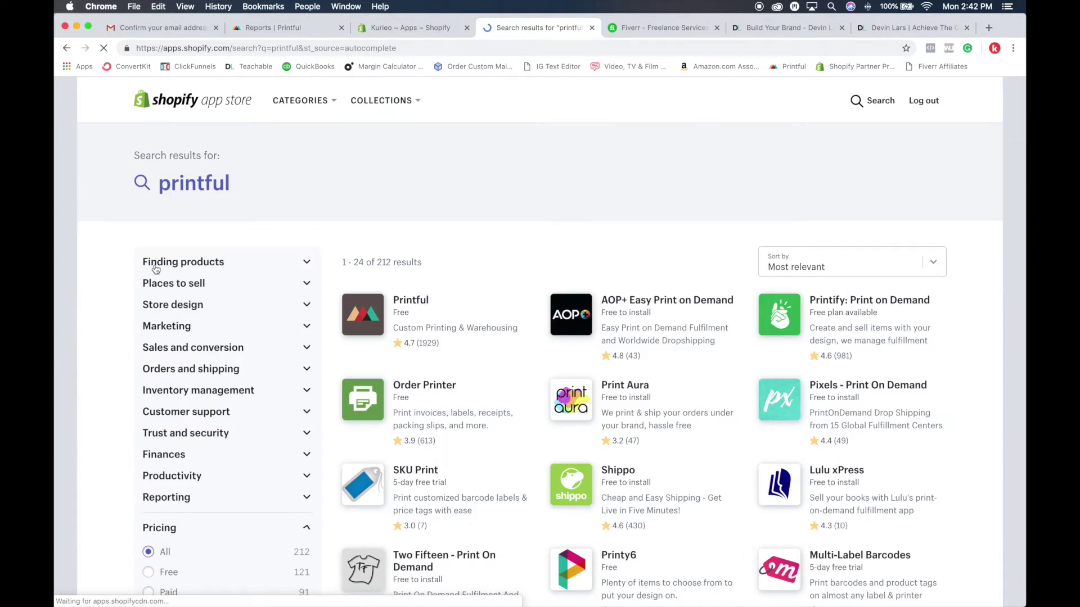
left_click(362, 310)
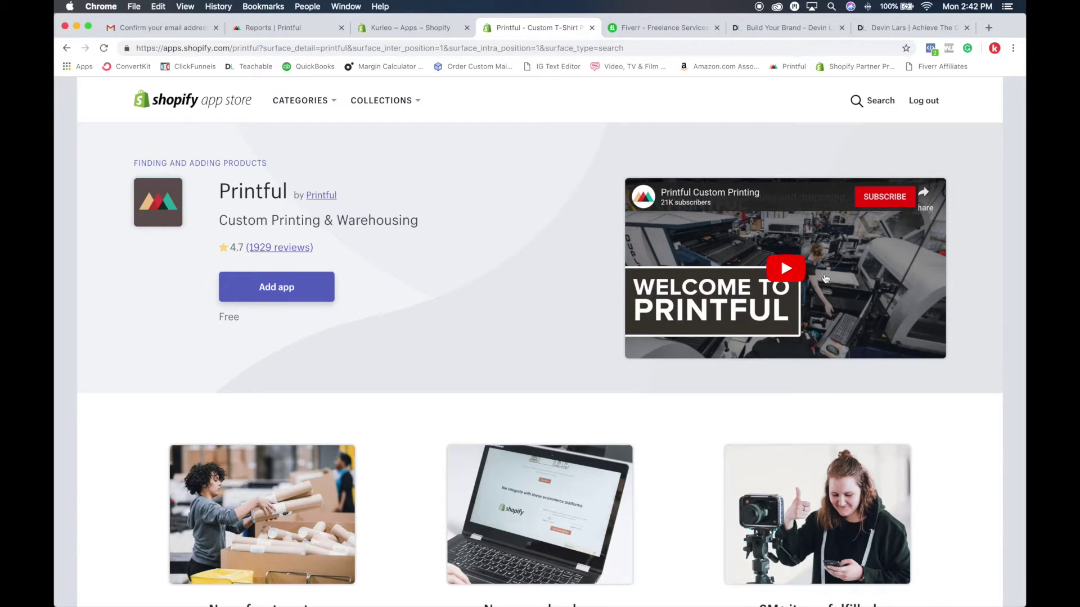
Step: Enlarge and close the Printful listing's catalog, category and mockup-editor gallery images
scroll(826, 275, "down", 5)
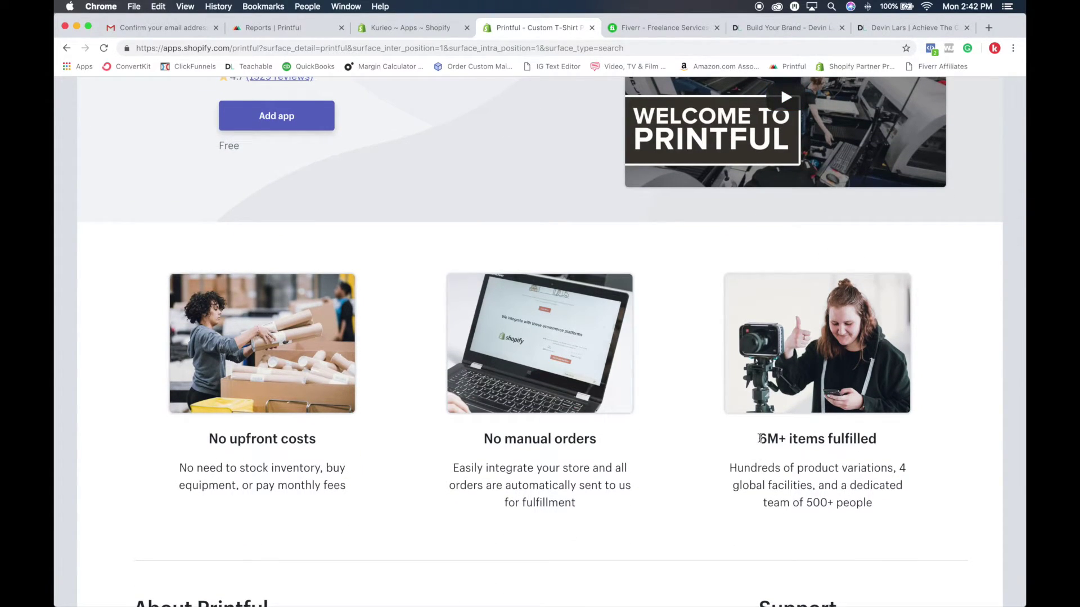
scroll(770, 436, "down", 2)
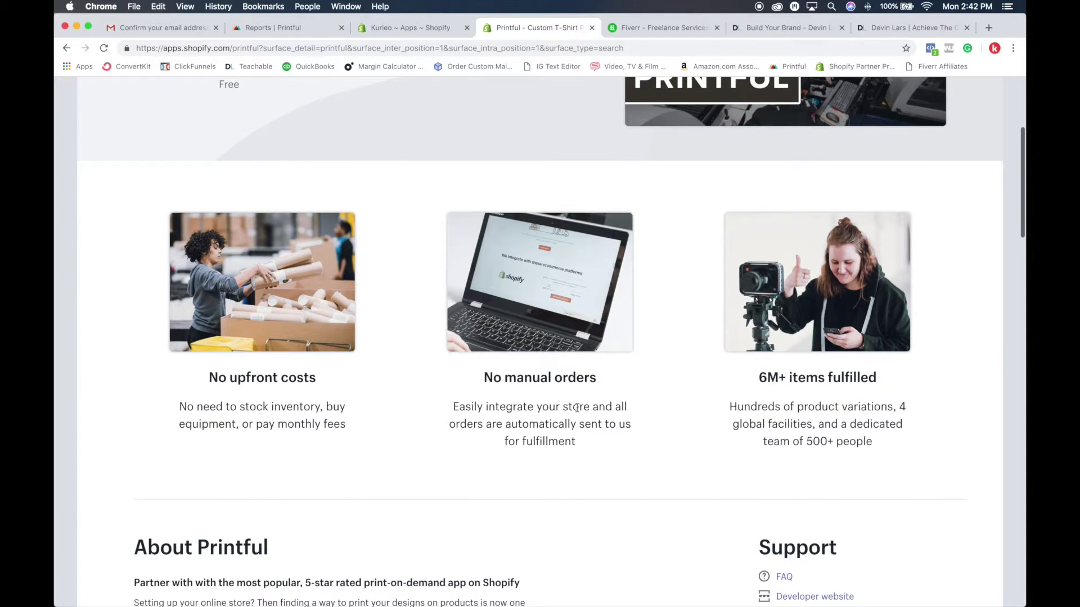
scroll(255, 369, "down", 10)
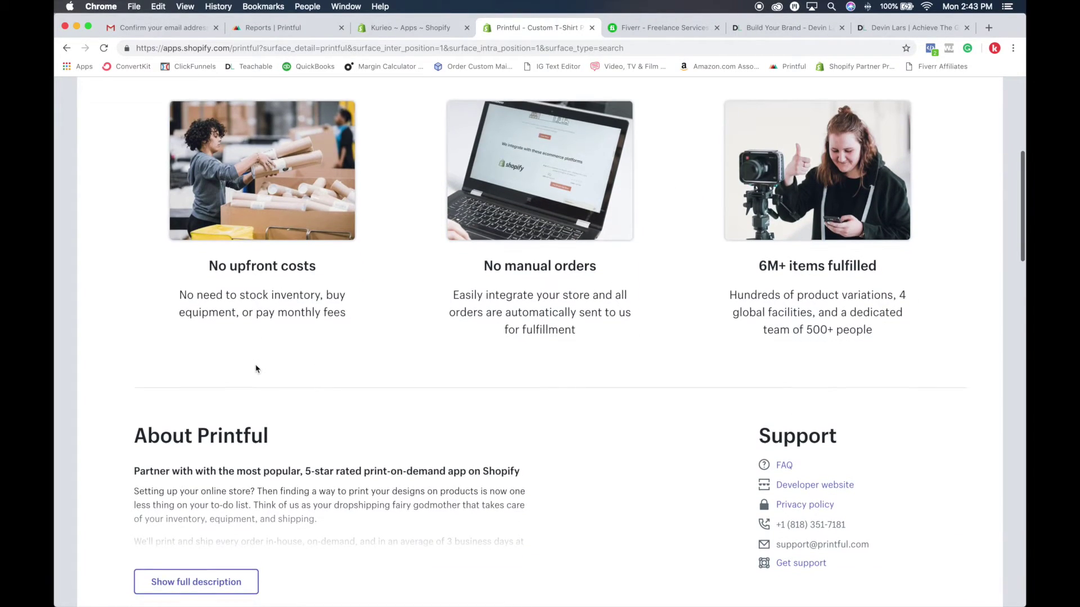
scroll(257, 369, "down", 3)
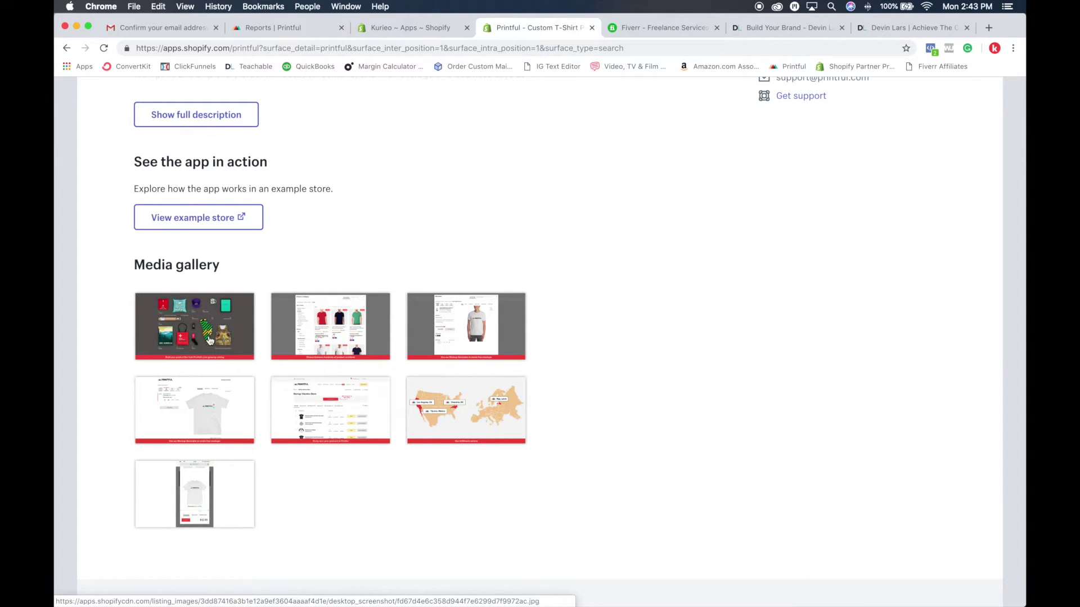
left_click(208, 340)
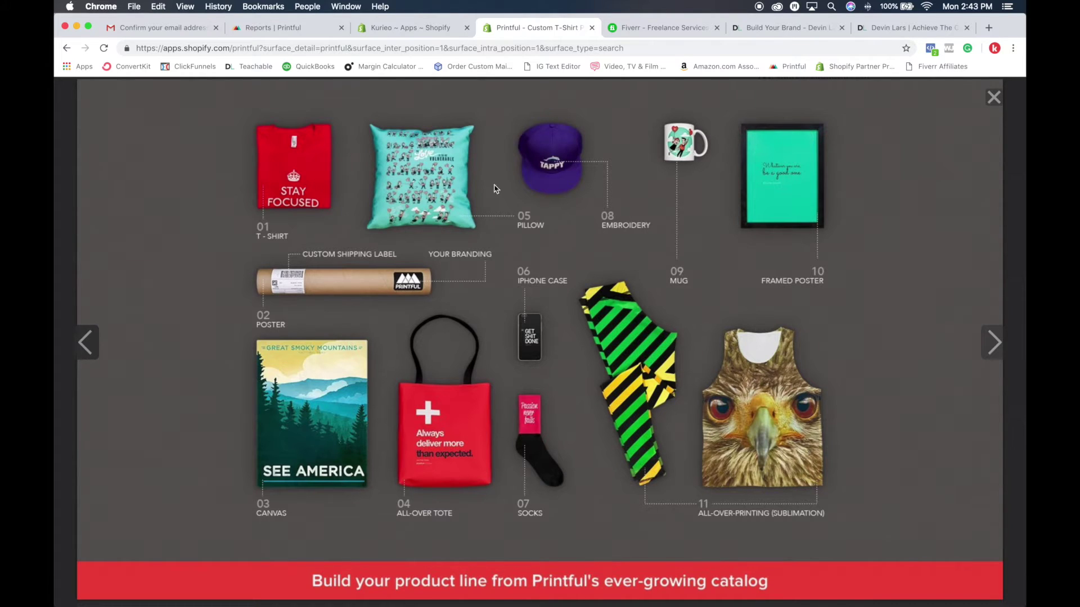
left_click(997, 100)
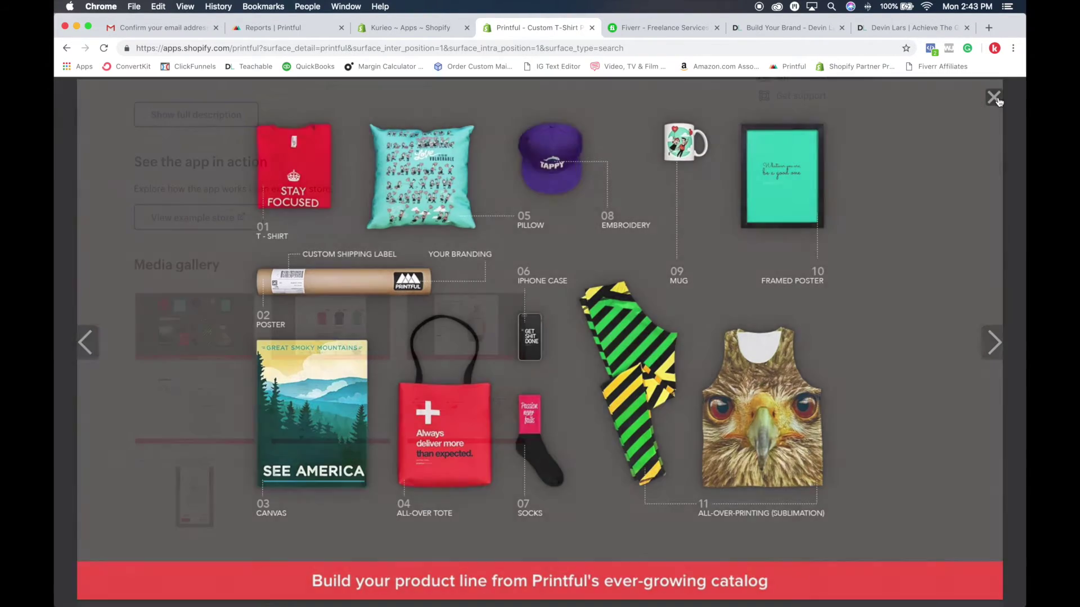
left_click(344, 342)
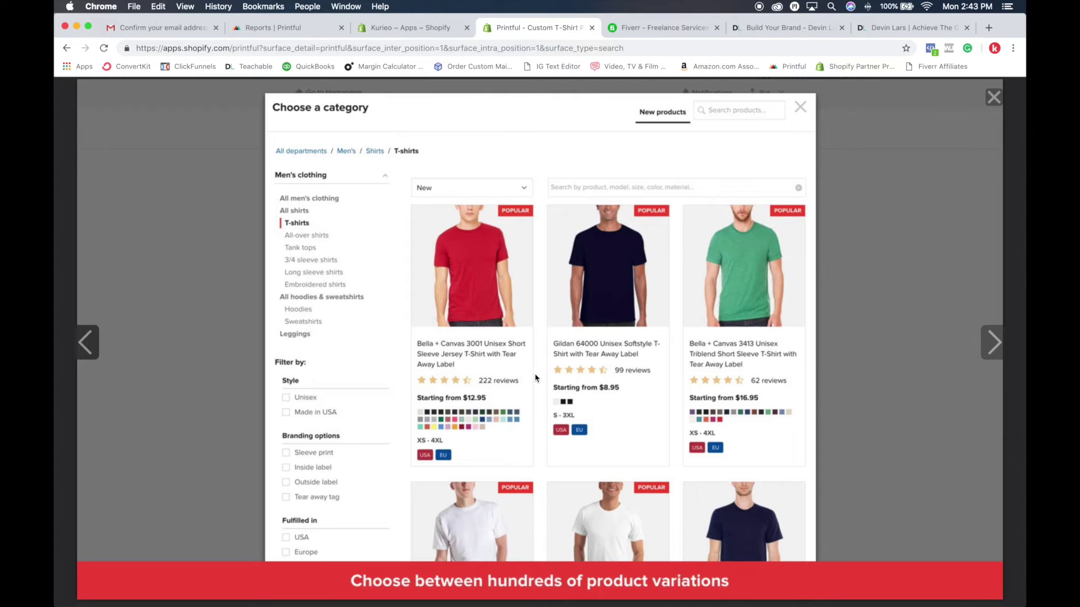
left_click(994, 97)
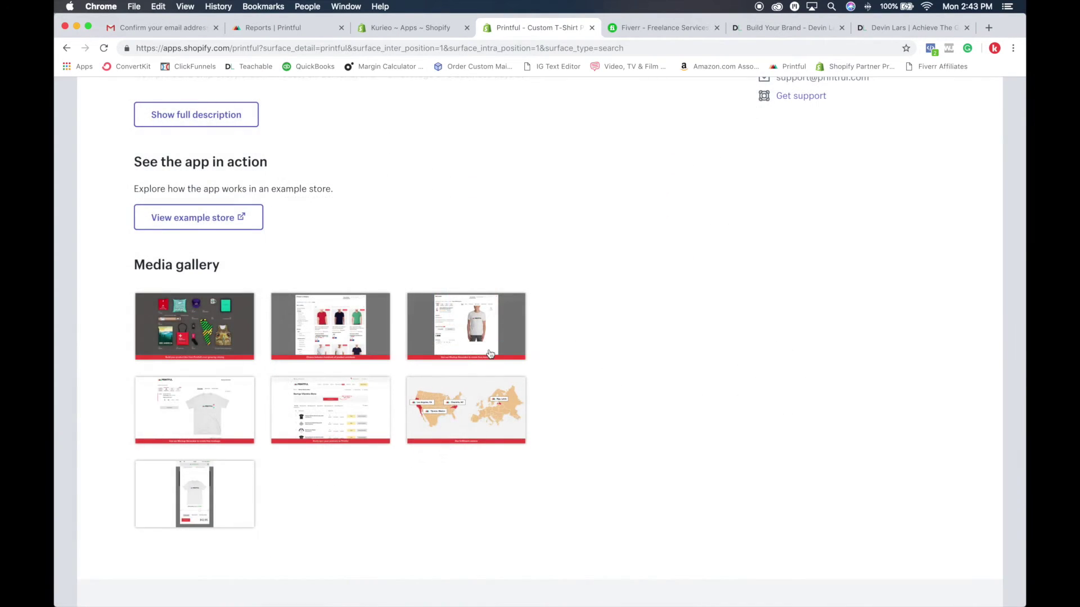
left_click(490, 353)
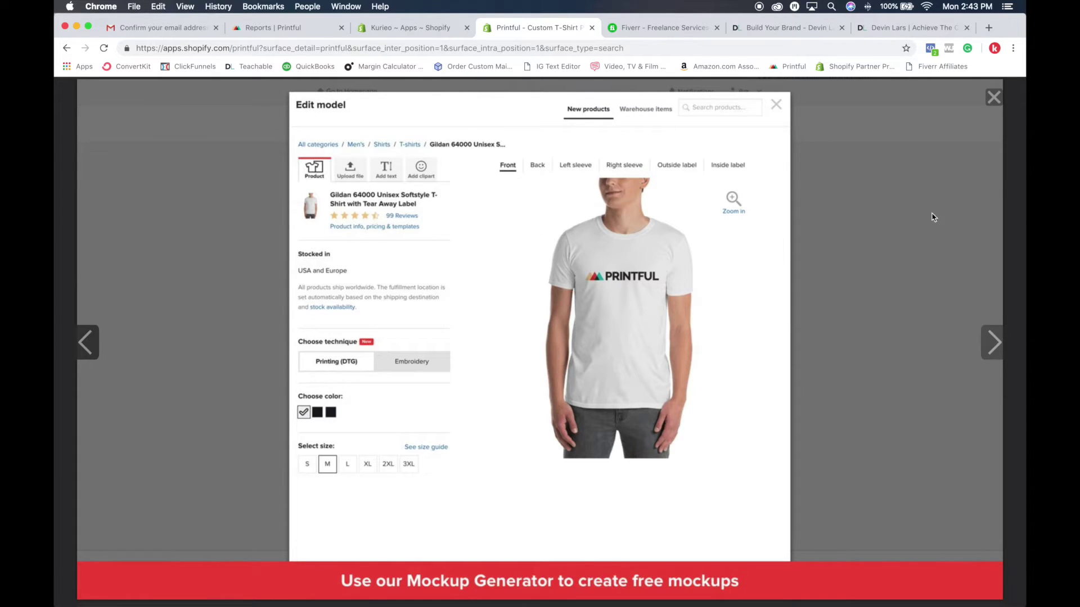
left_click(992, 96)
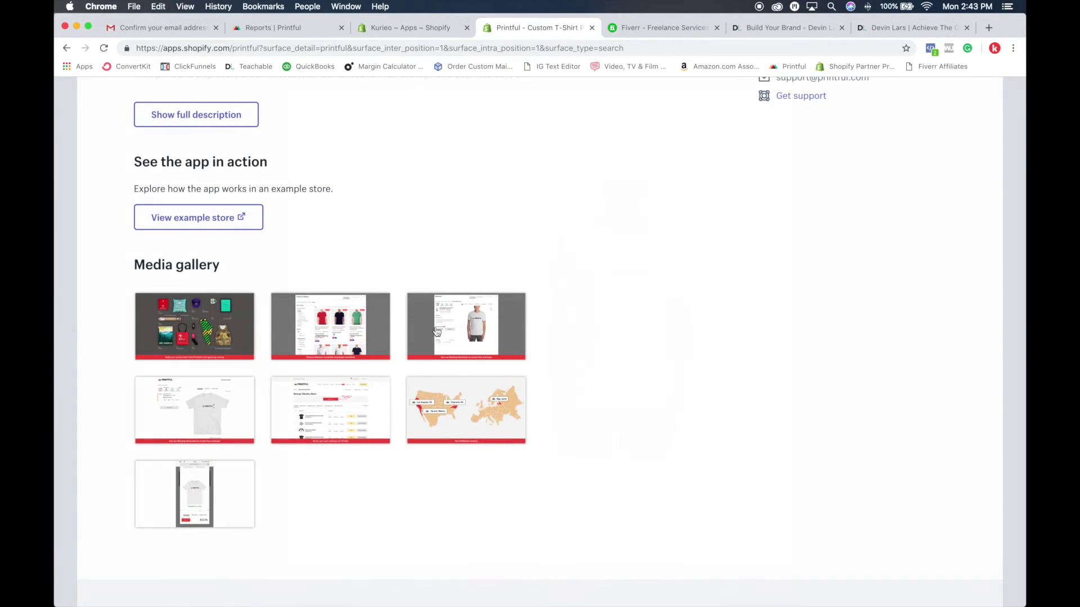
Step: View the store product-list image, then add the Printful app to the store
scroll(433, 335, "down", 2)
left_click(332, 349)
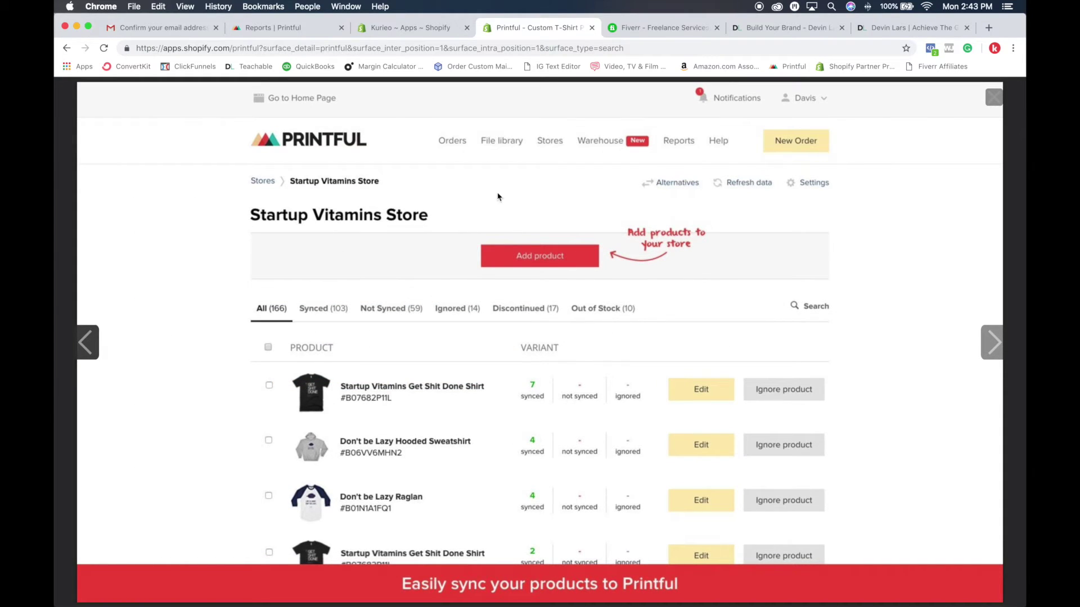
left_click(993, 97)
scroll(506, 225, "up", 15)
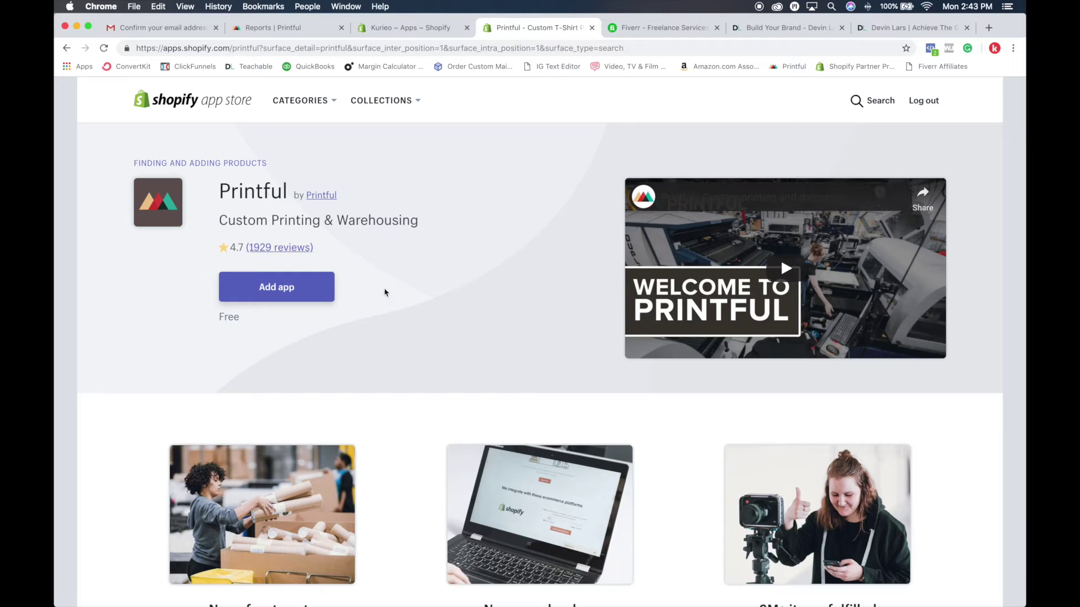
left_click(277, 297)
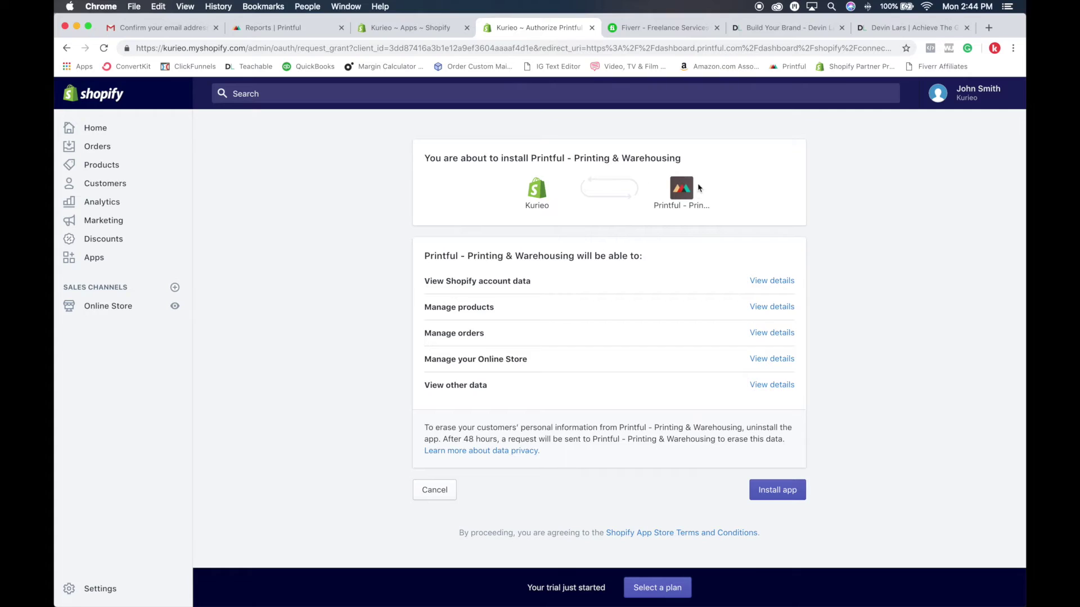
Step: Approve the Printful - Printing & Warehousing installation on the store
left_click(778, 496)
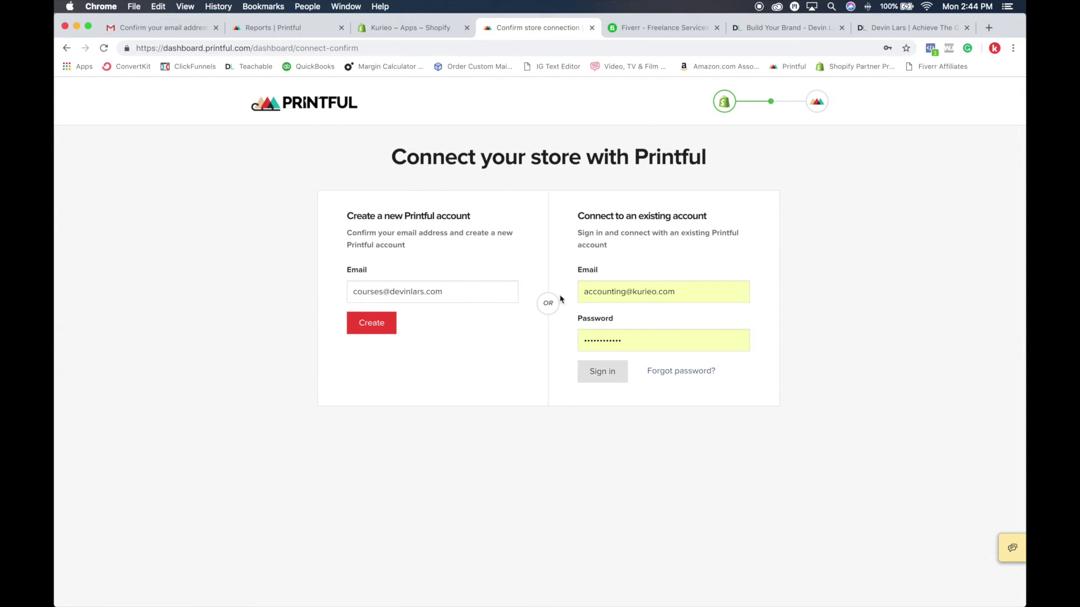
Step: Sign in with the saved Printful login and connect the Kurieo store to it
triple_click(679, 294)
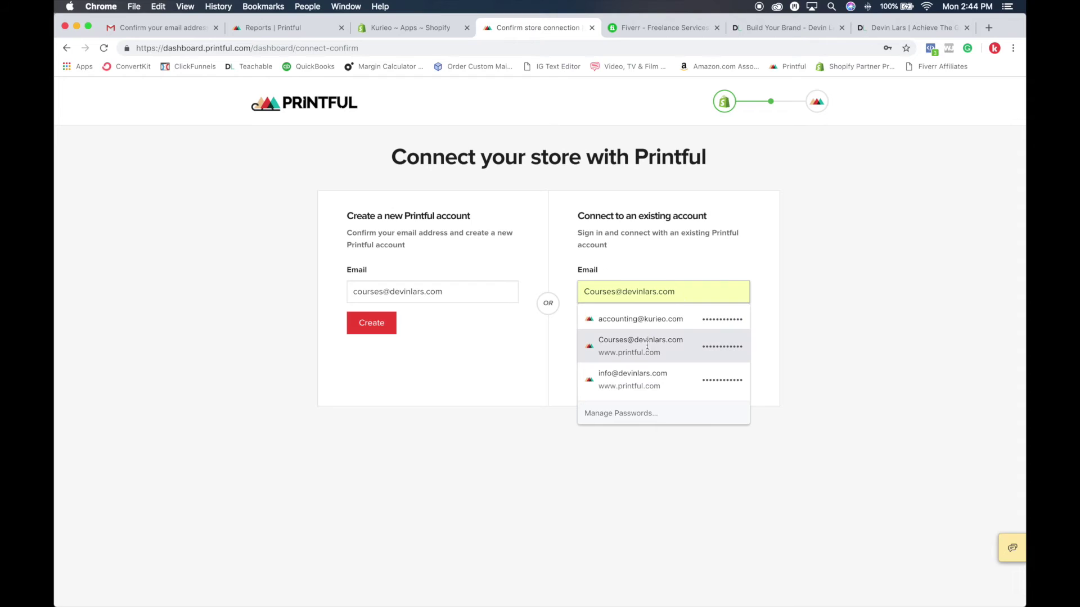
left_click(643, 352)
left_click(597, 374)
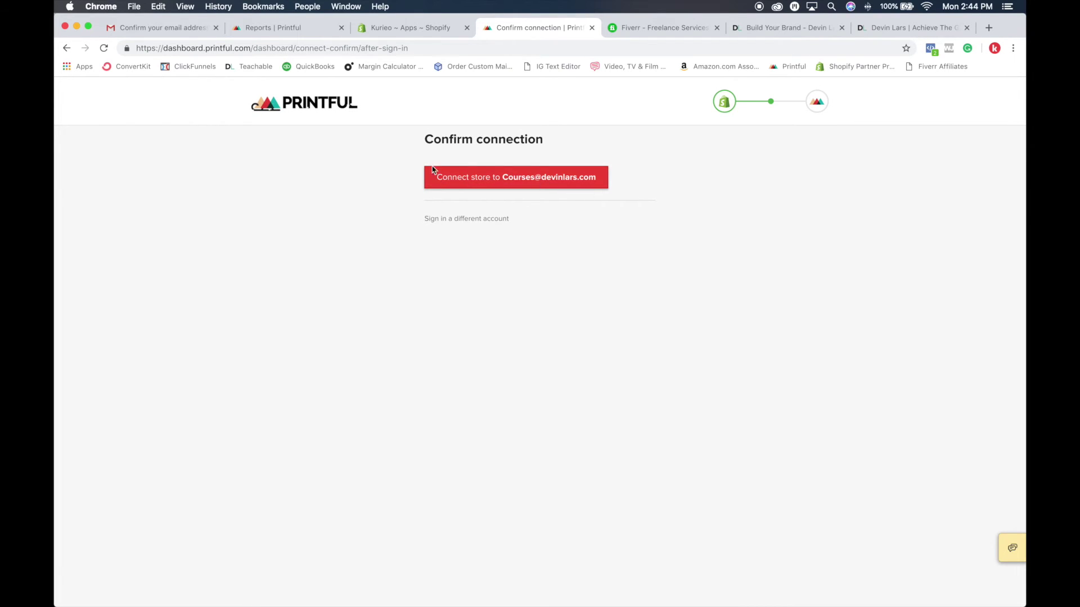
left_click(539, 187)
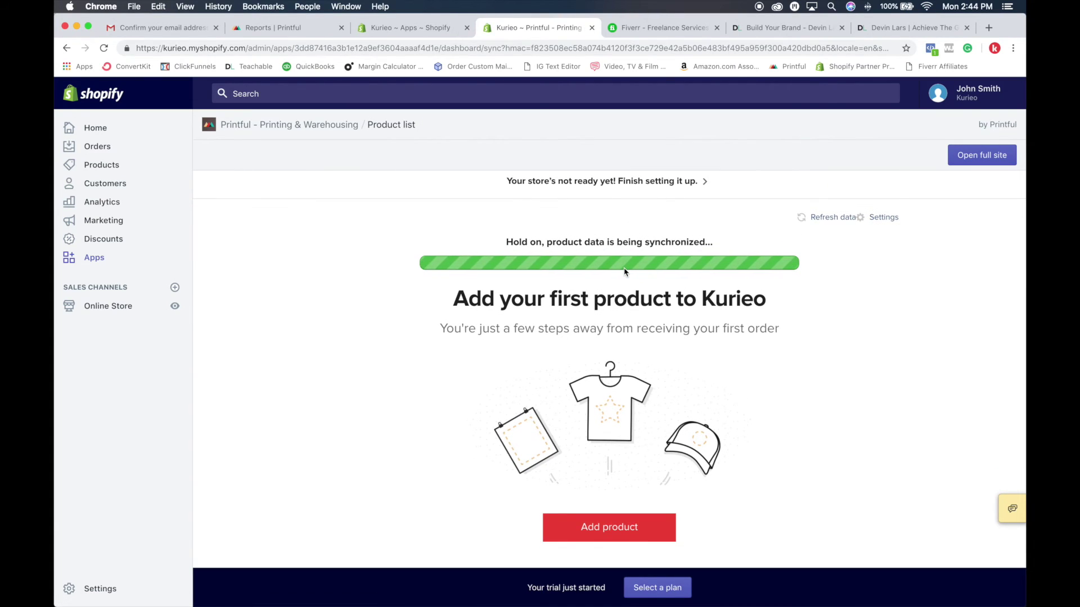
Step: Refresh the Printful product data, then return to the Shopify admin home page
scroll(628, 270, "up", 2)
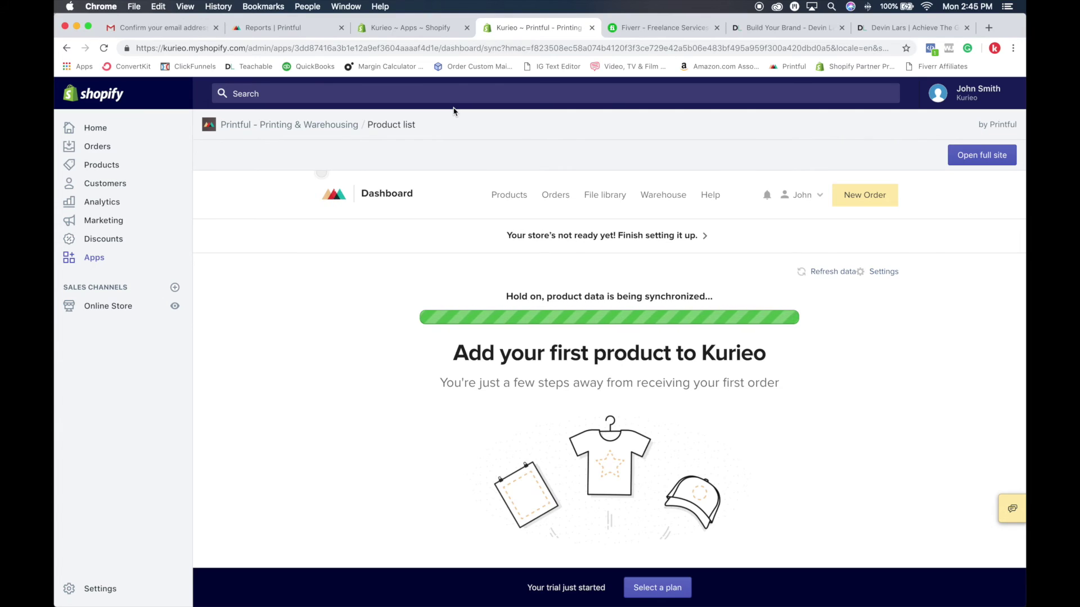
scroll(626, 247, "down", 2)
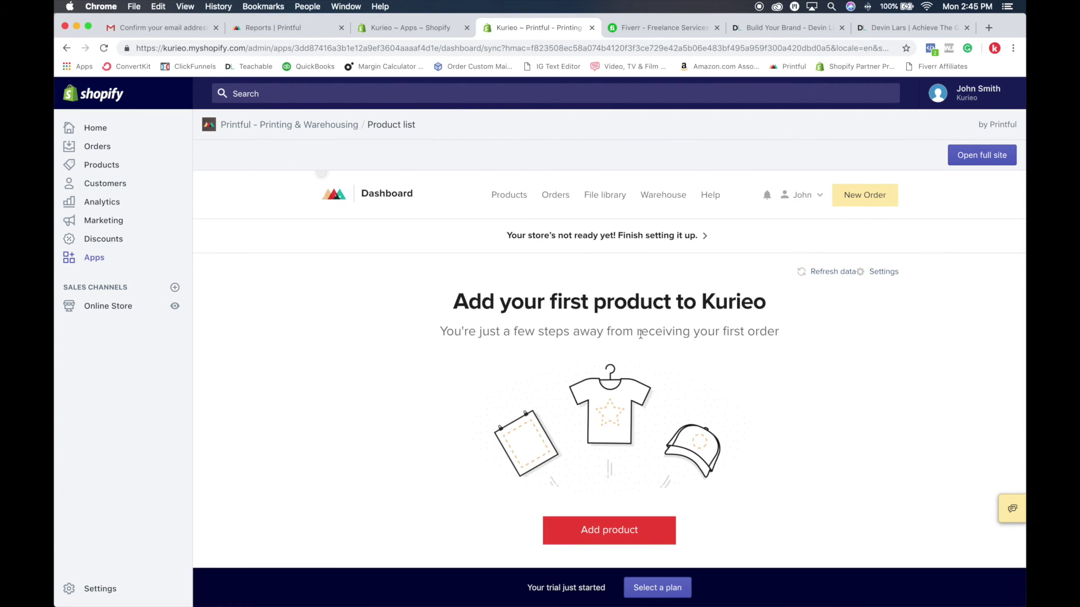
left_click(809, 274)
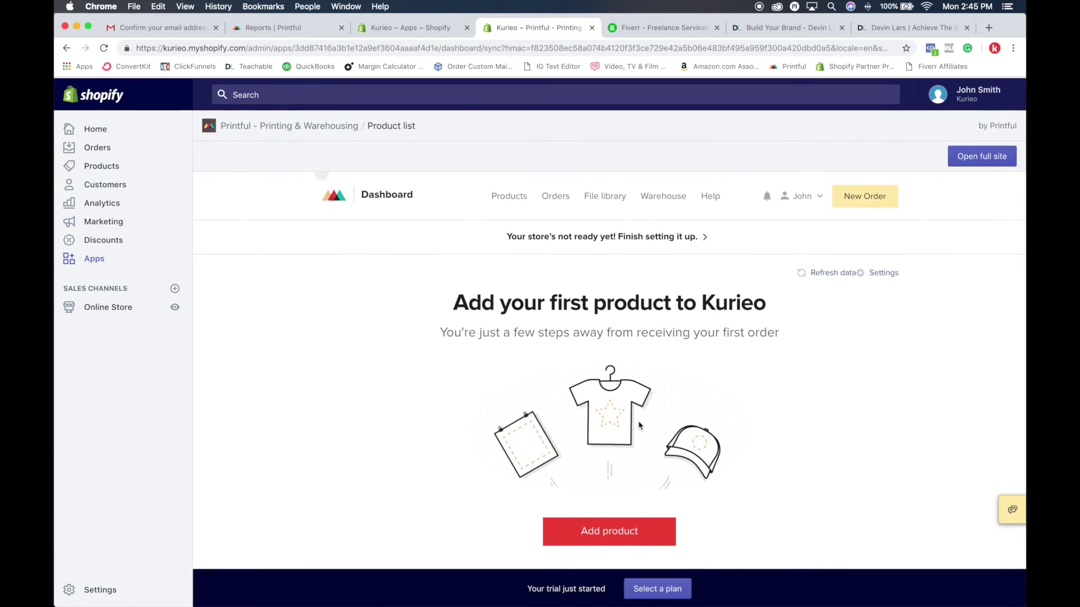
scroll(638, 422, "down", 3)
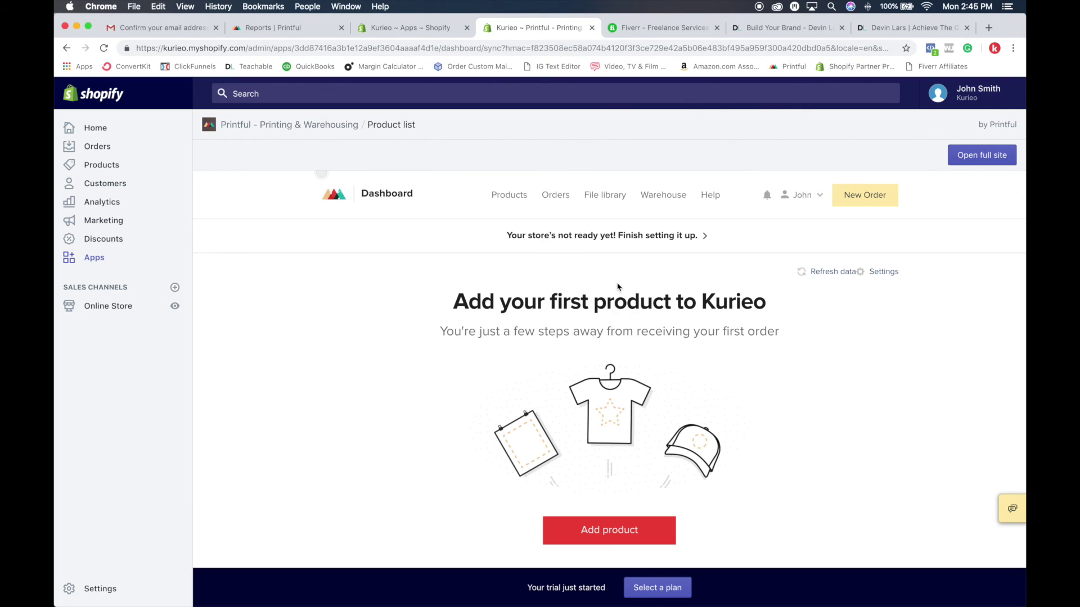
left_click(93, 130)
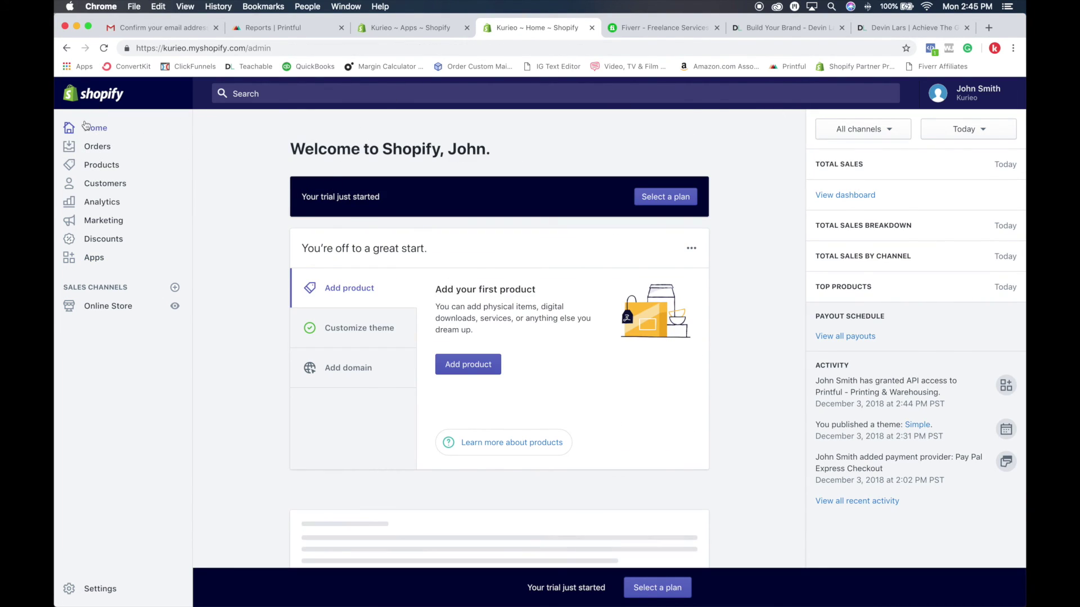
Step: Open the Printful - Printing & Warehousing dashboard for Kurieo and close the duplicate Apps tab
left_click(94, 260)
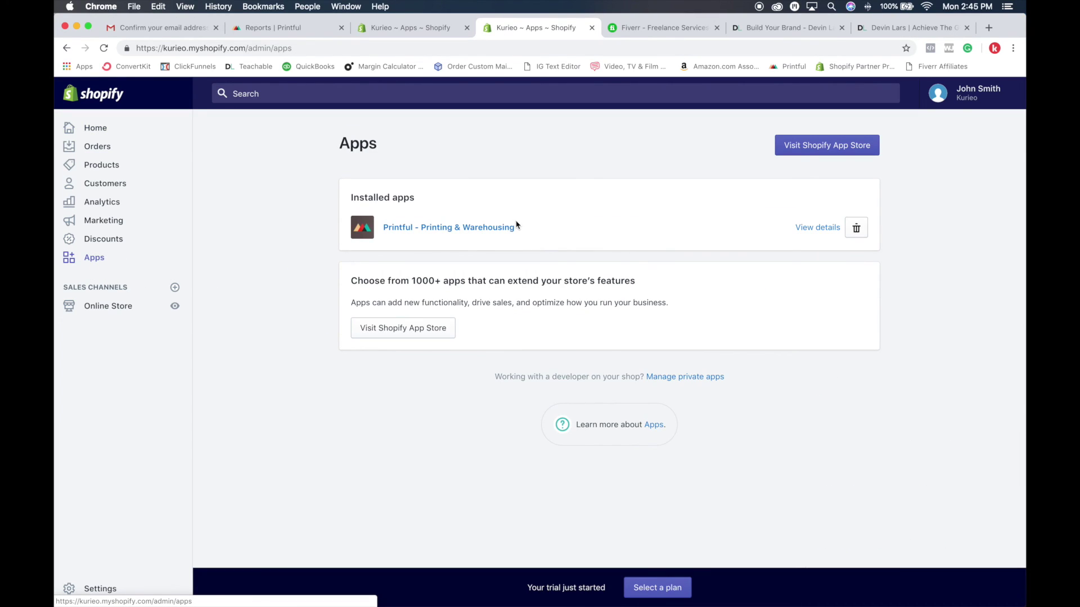
left_click(439, 228)
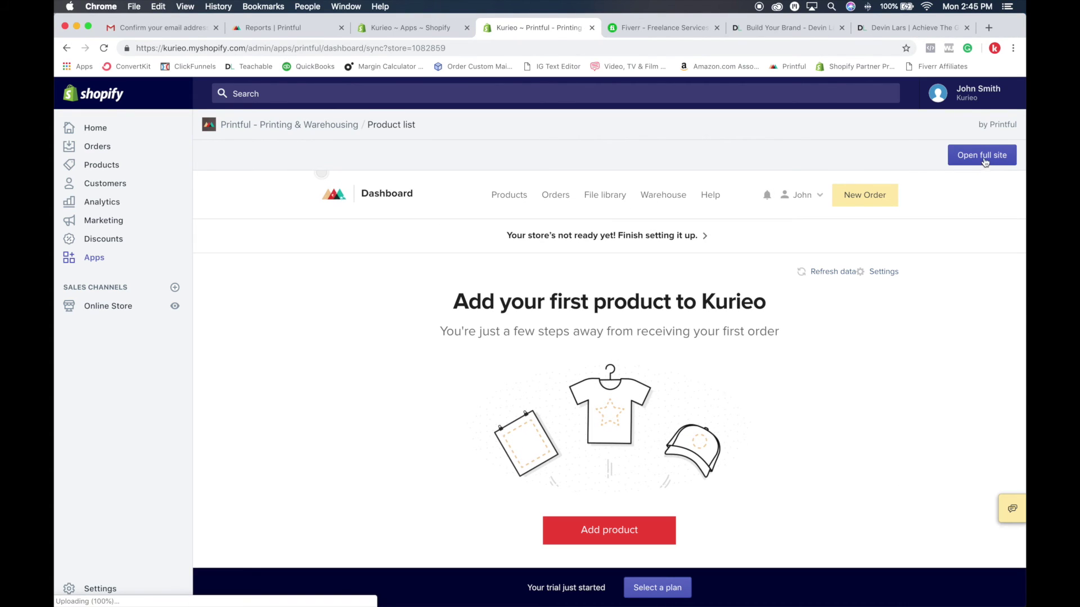
left_click(253, 31)
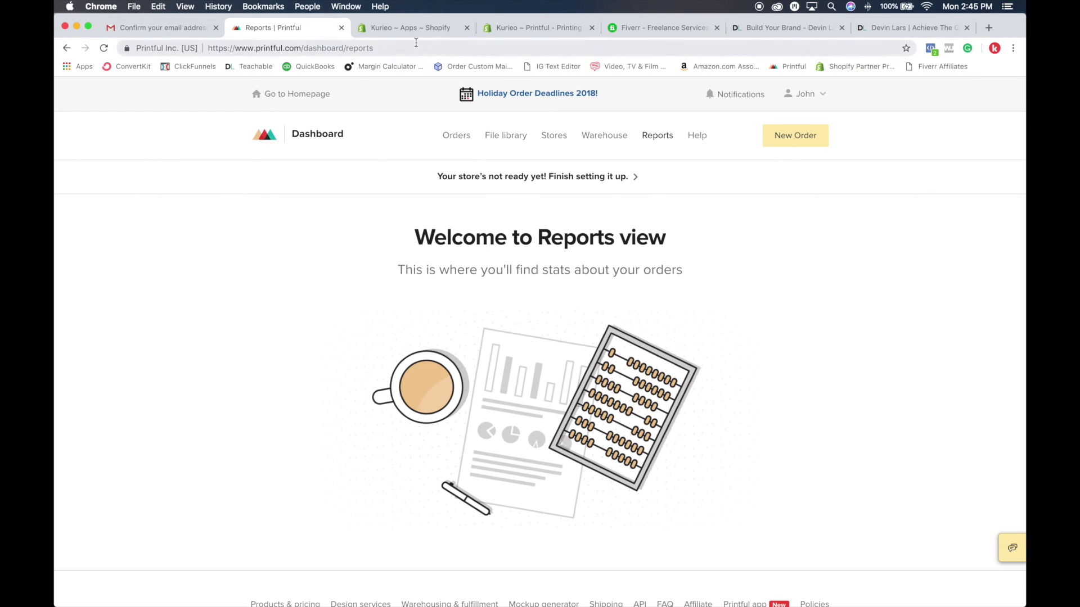
left_click(402, 28)
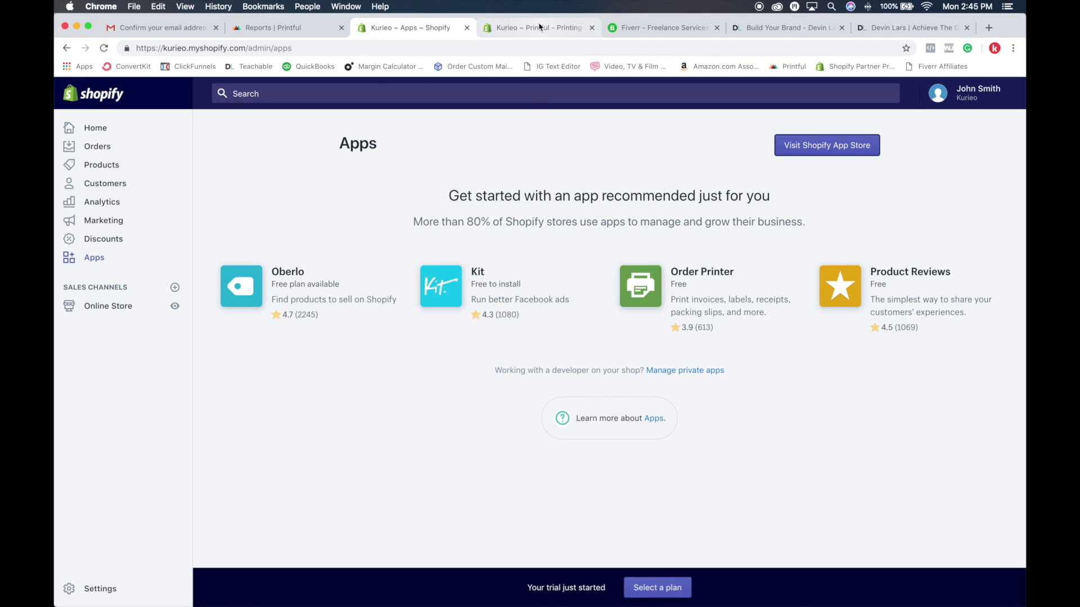
left_click(467, 28)
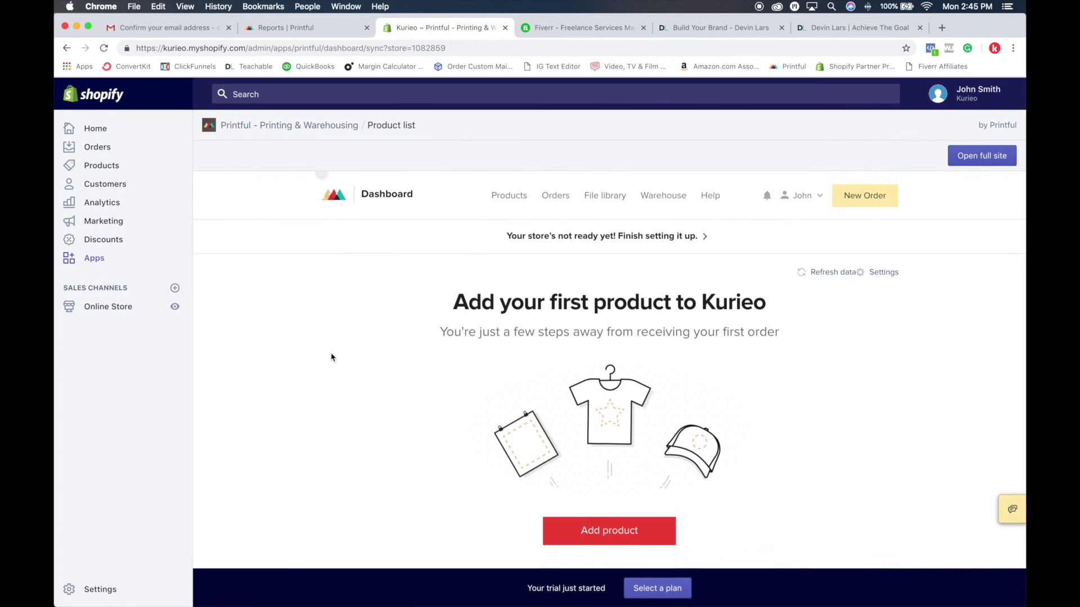